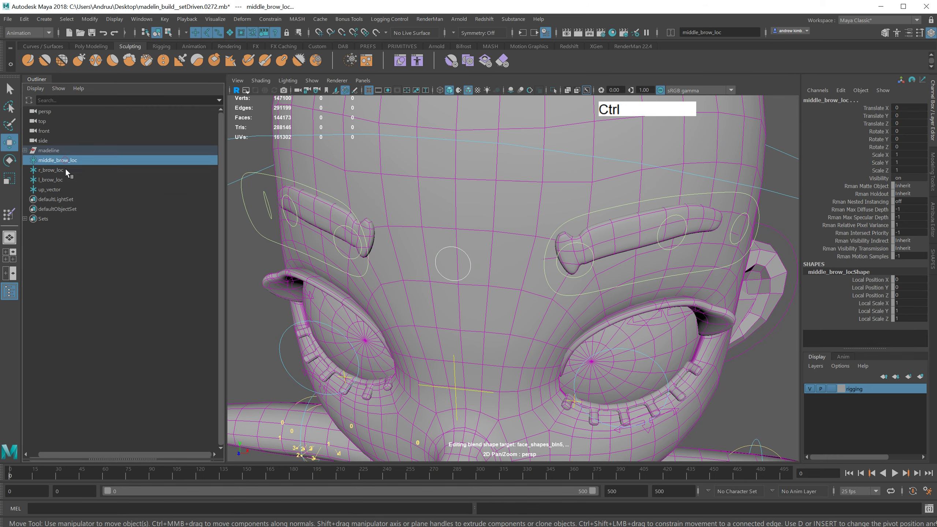
# Step: Point constrain middle_brow_loc to the middle brow control with maintain offset off
pyautogui.click(268, 19)
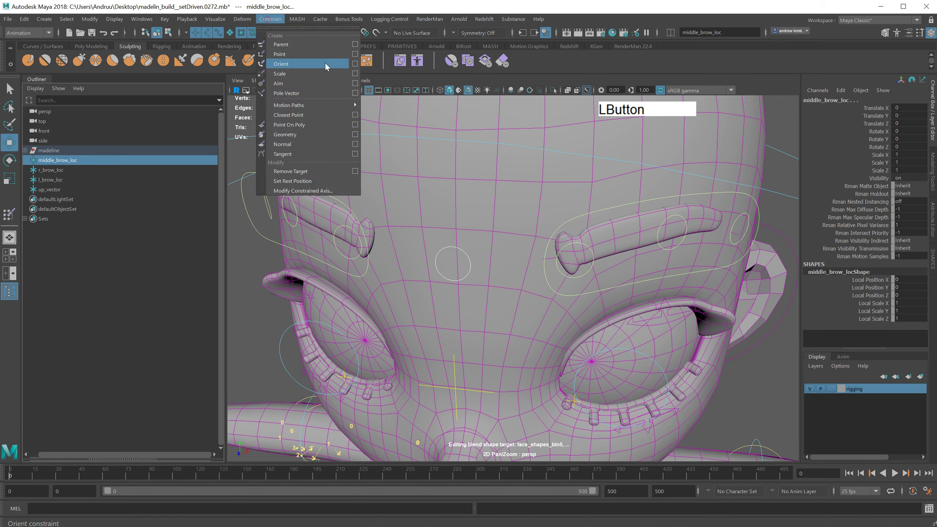
pyautogui.click(354, 61)
pyautogui.click(698, 188)
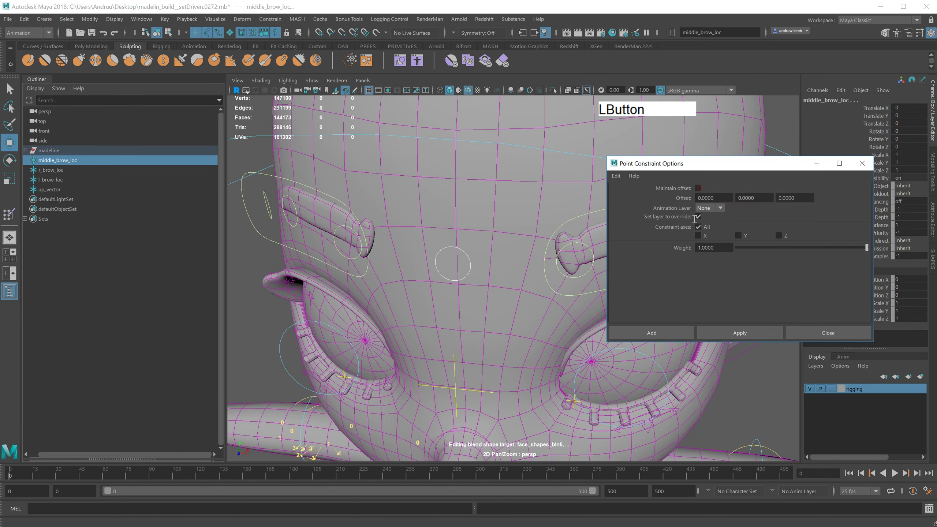
pyautogui.click(665, 332)
pyautogui.click(486, 255)
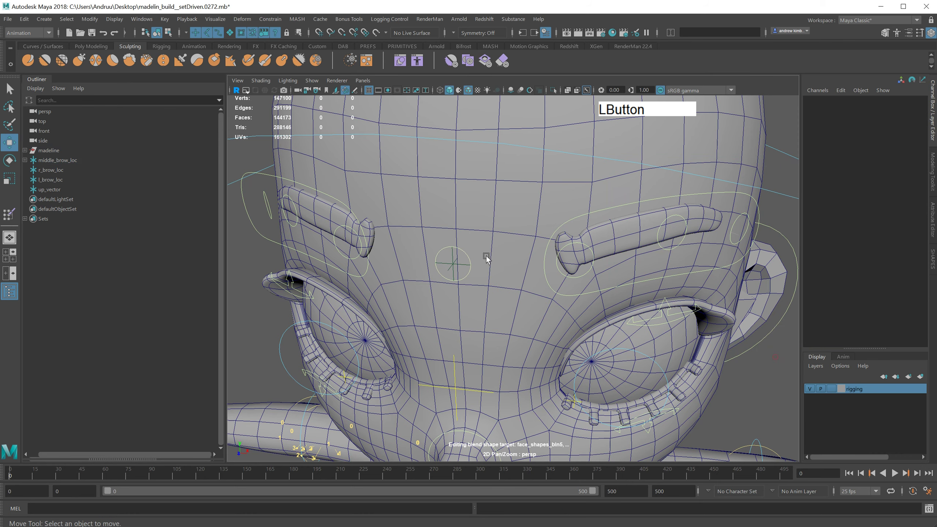
# Step: Point constrain r_brow_loc to r_inner_brow_ctrl without an offset
pyautogui.click(343, 225)
pyautogui.keyDown('ctrl'); pyautogui.click(51, 169); pyautogui.keyUp('ctrl')
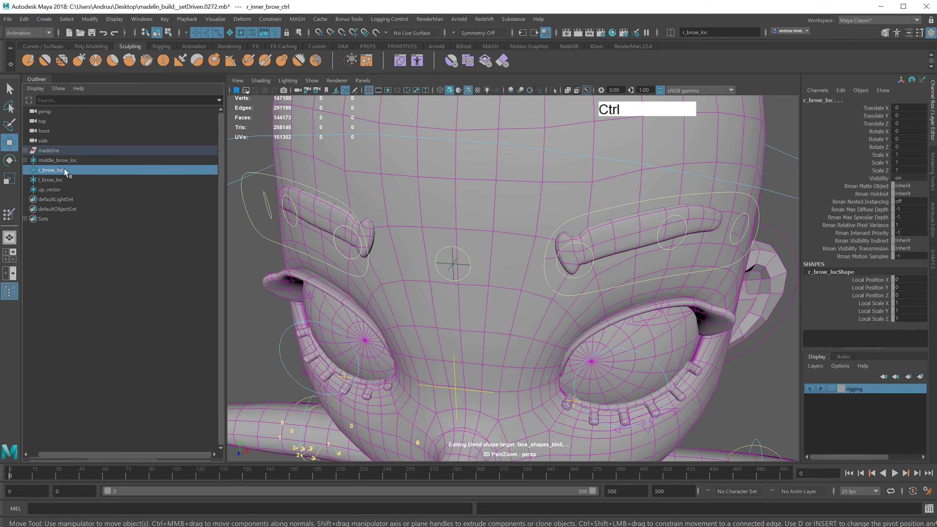
pyautogui.click(270, 19)
pyautogui.click(284, 54)
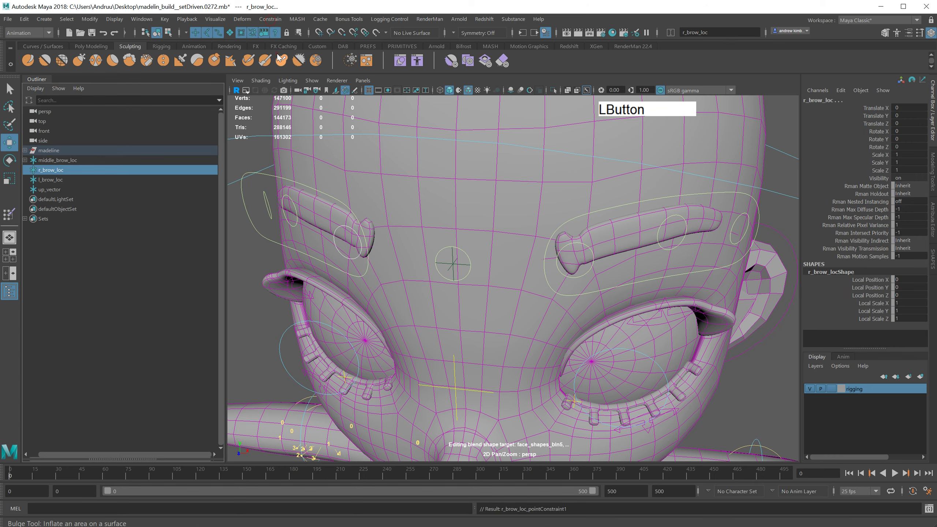
# Step: Point constrain l_brow_loc to the left inner brow control without an offset
pyautogui.click(584, 242)
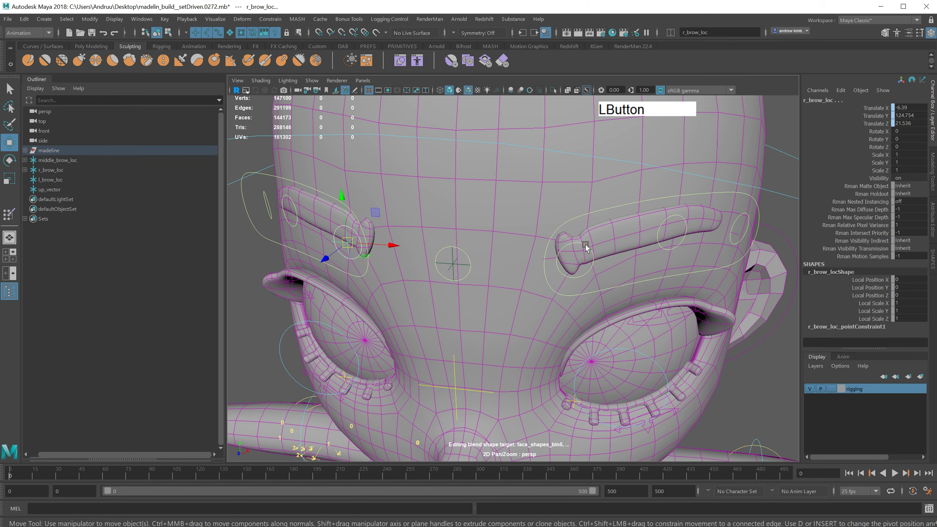
pyautogui.keyDown('ctrl'); pyautogui.click(53, 180); pyautogui.keyUp('ctrl')
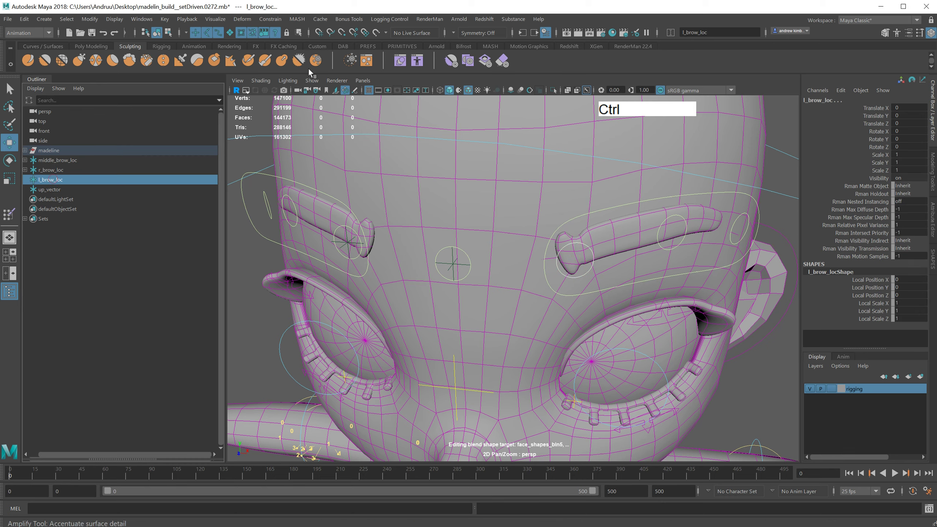
pyautogui.press('g')
pyautogui.click(630, 106)
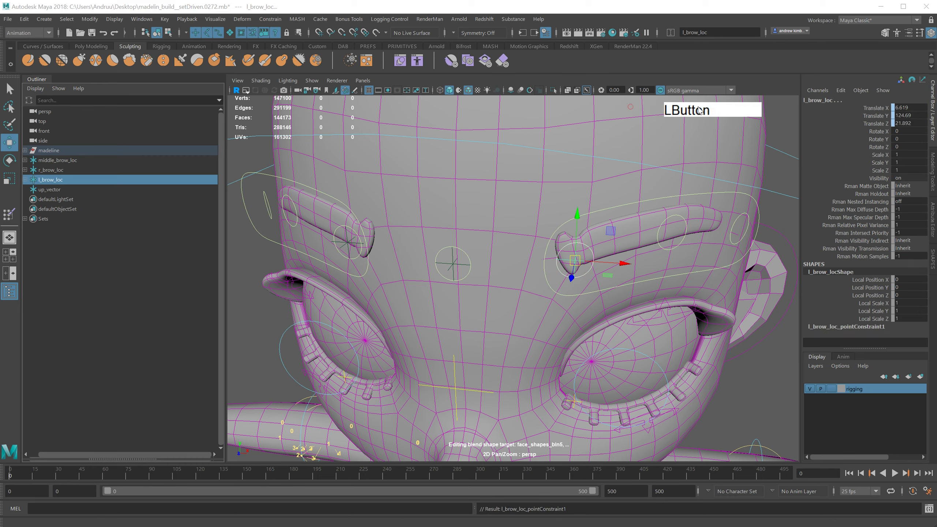
# Step: Place the up_vector locator centred at the top of the head and move it forward, at about Y 140.753 and Z 21.509
pyautogui.click(53, 189)
pyautogui.keyDown('alt'); pyautogui.moveTo(479, 258); pyautogui.dragTo(448, 145, button='right'); pyautogui.keyUp('alt')
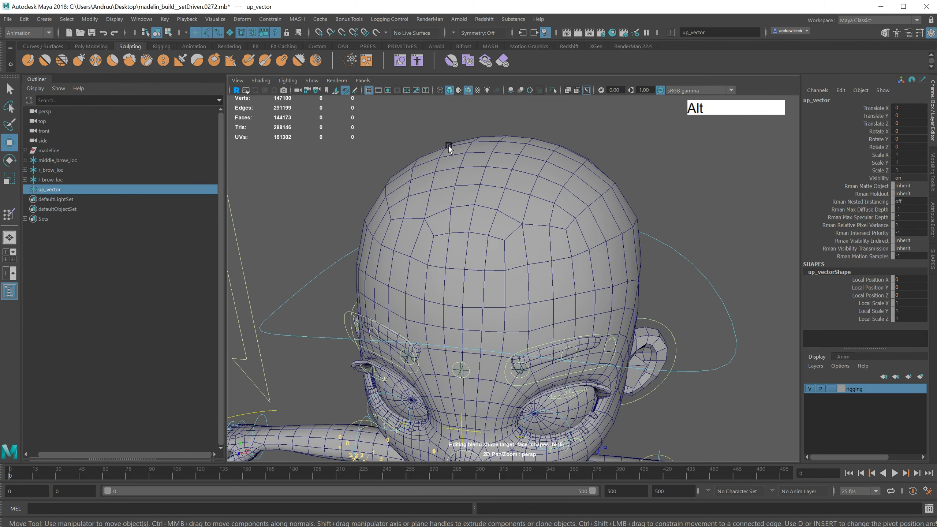
pyautogui.press('w')
pyautogui.moveTo(475, 200); pyautogui.dragTo(474, 202, button='middle')
pyautogui.keyDown('alt'); pyautogui.moveTo(474, 202); pyautogui.dragTo(454, 168); pyautogui.keyUp('alt')
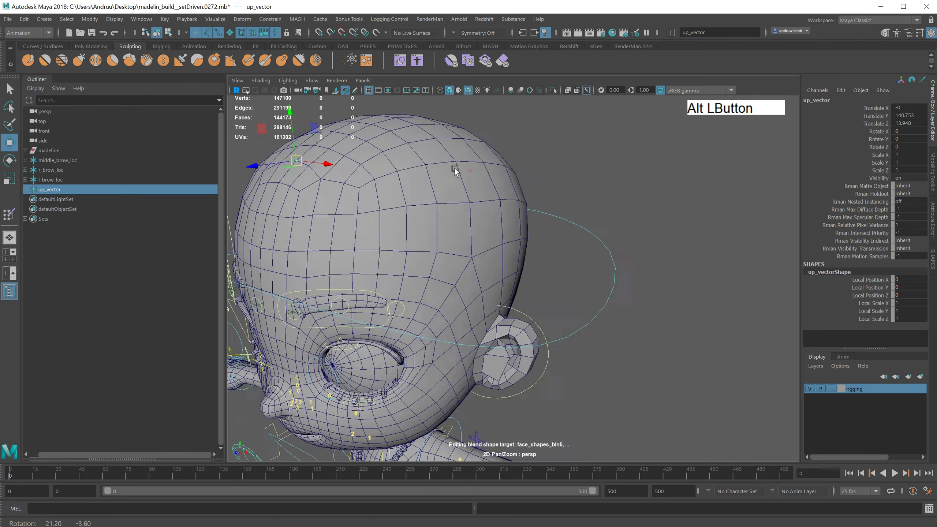
pyautogui.keyDown('alt'); pyautogui.moveTo(454, 168); pyautogui.dragTo(491, 185, button='middle'); pyautogui.keyUp('alt')
pyautogui.moveTo(504, 167); pyautogui.dragTo(517, 187)
pyautogui.press('f')
pyautogui.keyDown('alt'); pyautogui.moveTo(542, 183); pyautogui.dragTo(300, 262, button='right'); pyautogui.keyUp('alt')
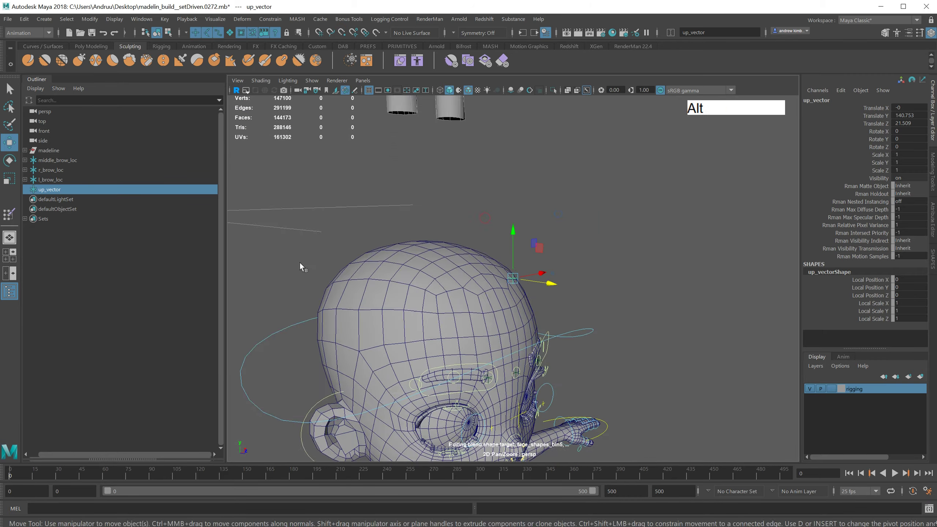
pyautogui.keyDown('alt'); pyautogui.moveTo(300, 262); pyautogui.dragTo(501, 288); pyautogui.keyUp('alt')
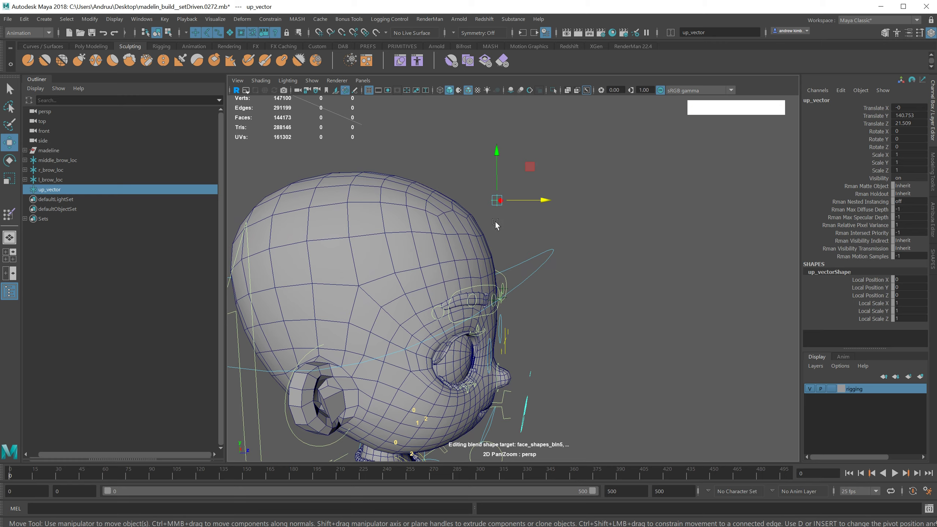
pyautogui.keyDown('alt'); pyautogui.moveTo(492, 198); pyautogui.dragTo(497, 264); pyautogui.keyUp('alt')
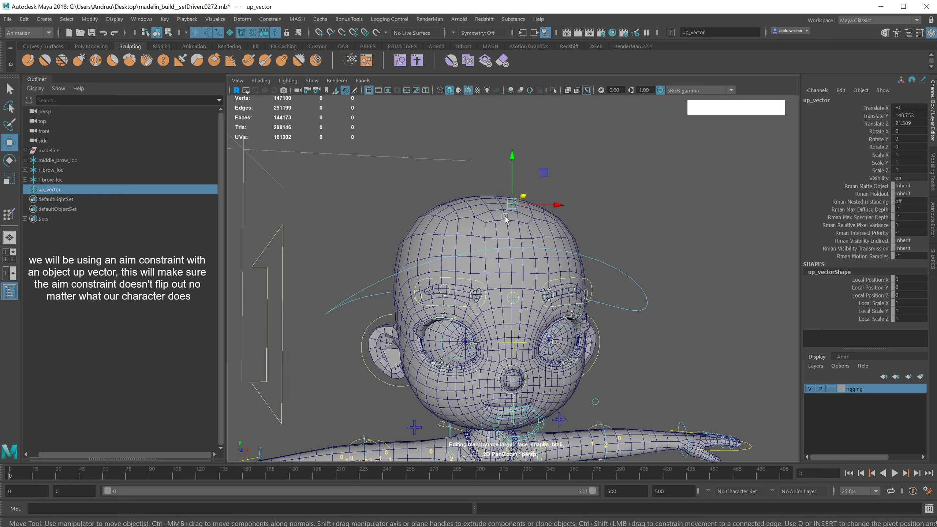
pyautogui.keyDown('alt'); pyautogui.moveTo(506, 219); pyautogui.dragTo(505, 213); pyautogui.keyUp('alt')
# Step: Delete the point constraint under middle_brow_loc, keeping the constraints on the right and left brow locators
pyautogui.keyDown('alt'); pyautogui.scroll(5, 505, 214); pyautogui.keyUp('alt')
pyautogui.keyDown('alt'); pyautogui.moveTo(504, 245); pyautogui.dragTo(319, 272, button='middle'); pyautogui.keyUp('alt')
pyautogui.click(25, 180)
pyautogui.click(25, 170)
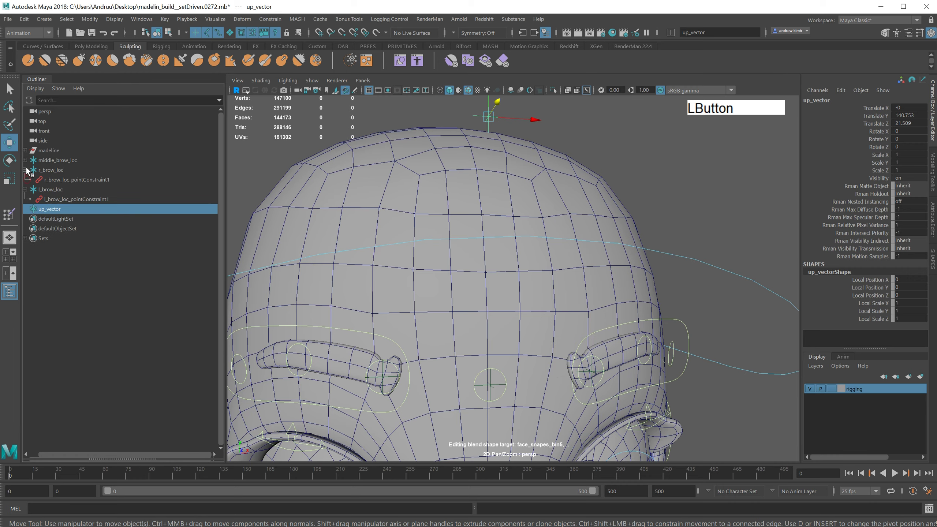
pyautogui.click(25, 160)
pyautogui.click(65, 170)
pyautogui.keyDown('ctrl'); pyautogui.click(77, 189); pyautogui.keyUp('ctrl')
pyautogui.keyDown('ctrl'); pyautogui.click(79, 208); pyautogui.keyUp('ctrl')
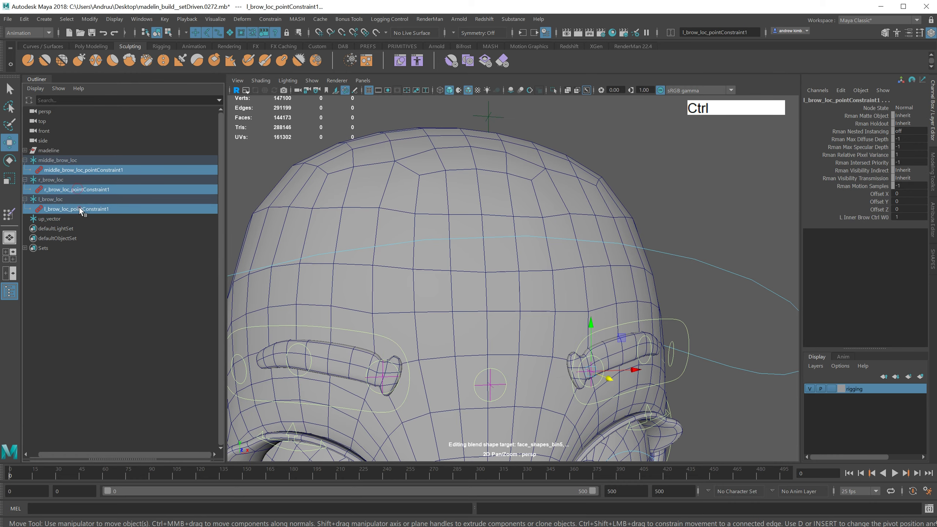
pyautogui.click(94, 209)
pyautogui.keyDown('alt'); pyautogui.moveTo(299, 250); pyautogui.dragTo(314, 253); pyautogui.keyUp('alt')
pyautogui.click(86, 171)
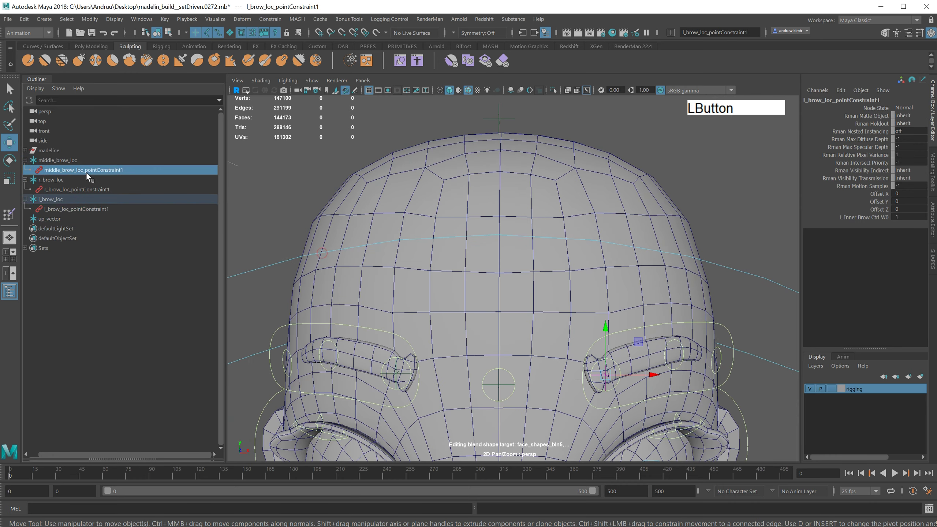
pyautogui.keyDown('alt'); pyautogui.moveTo(365, 236); pyautogui.dragTo(372, 176, button='middle'); pyautogui.keyUp('alt')
pyautogui.press('Delete')
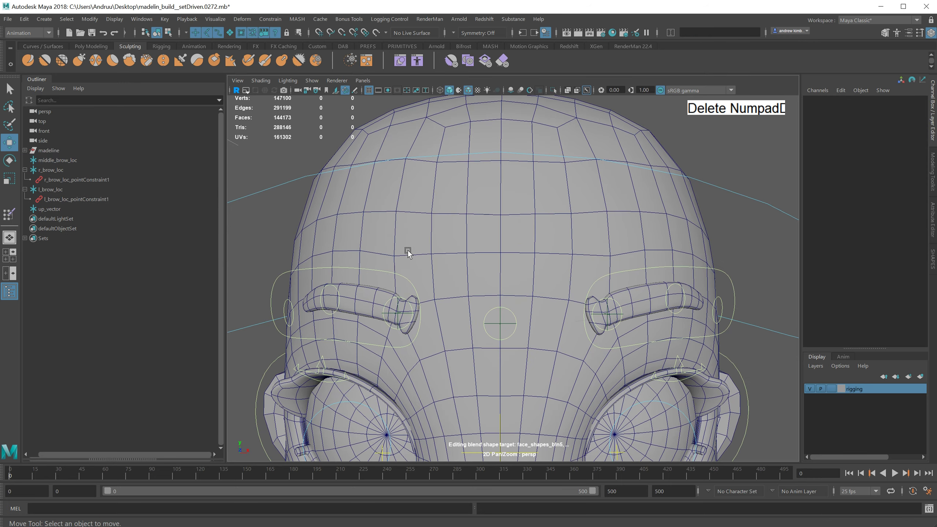
# Step: Test r_brow_ctrl by moving it upward and undo the move
pyautogui.click(402, 281)
pyautogui.moveTo(376, 320); pyautogui.dragTo(377, 260)
pyautogui.hotkey('ctrl', 'z')
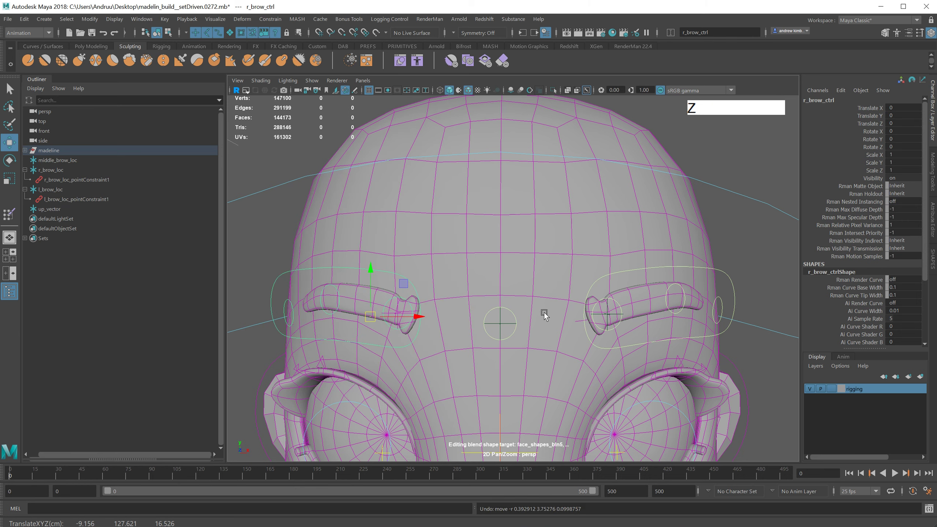
# Step: Point constrain middle_brow_loc to both l_brow_loc and r_brow_loc with maintain offset on
pyautogui.click(606, 312)
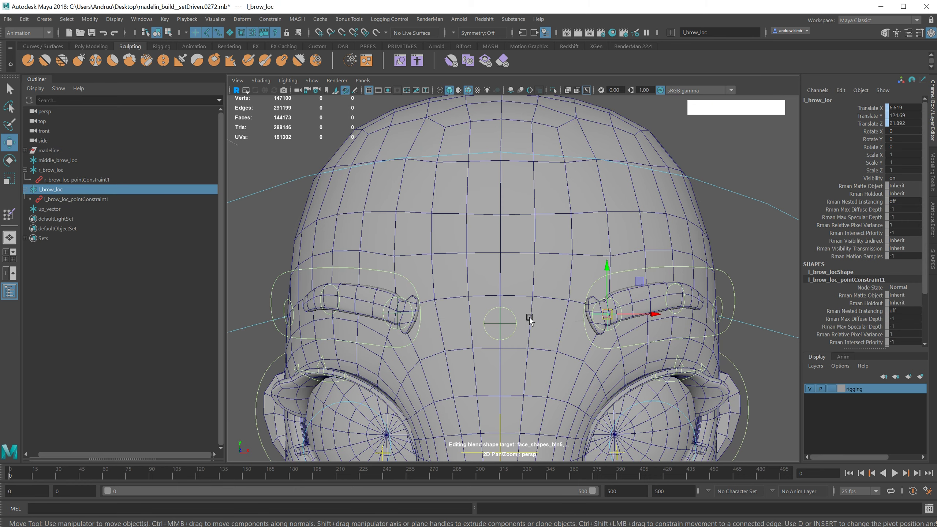
pyautogui.keyDown('shift'); pyautogui.click(398, 311); pyautogui.keyUp('shift')
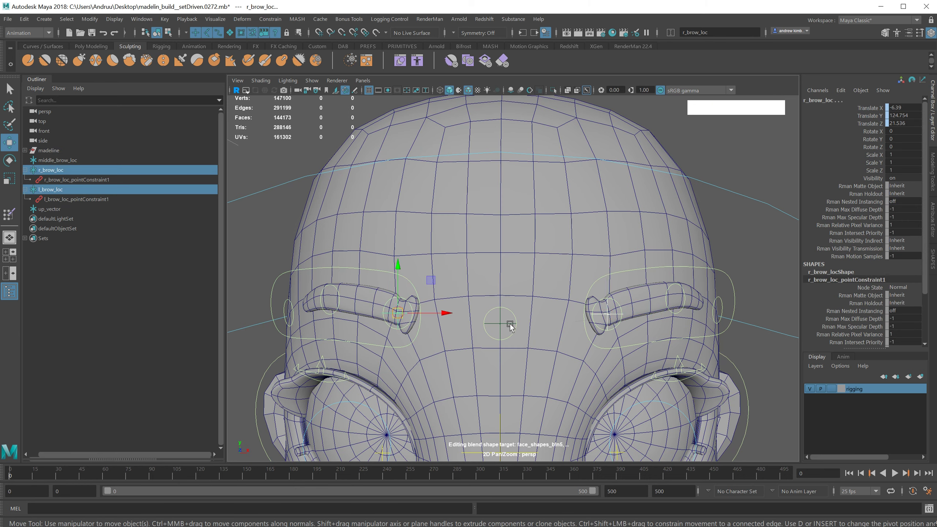
pyautogui.keyDown('shift'); pyautogui.click(500, 324); pyautogui.keyUp('shift')
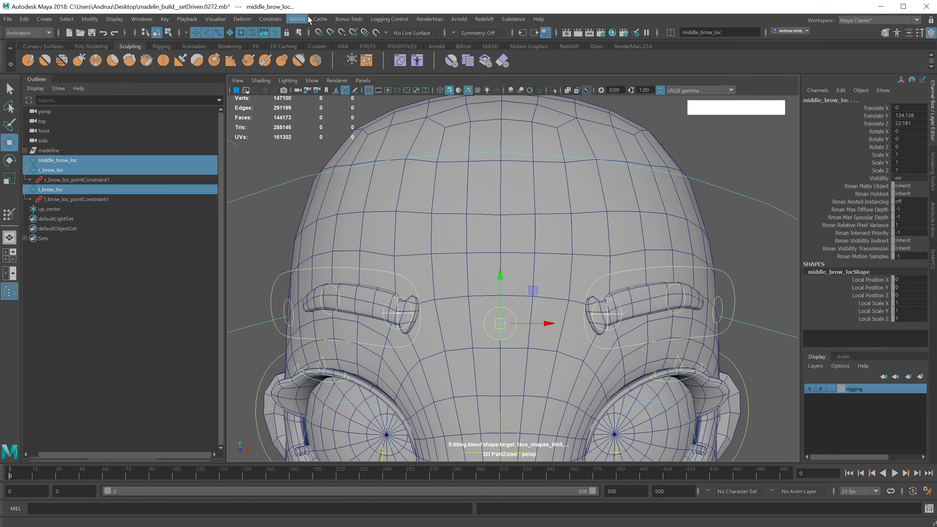
pyautogui.click(270, 19)
pyautogui.click(356, 44)
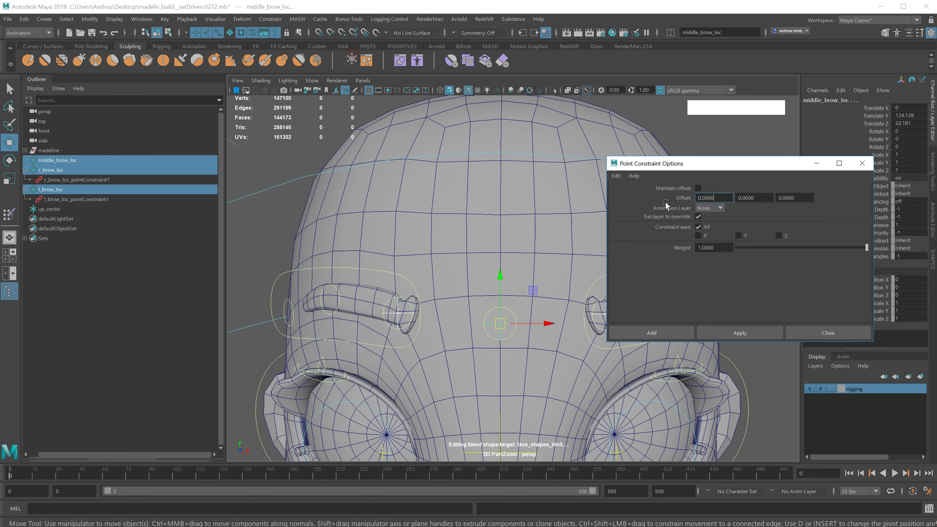
pyautogui.click(697, 188)
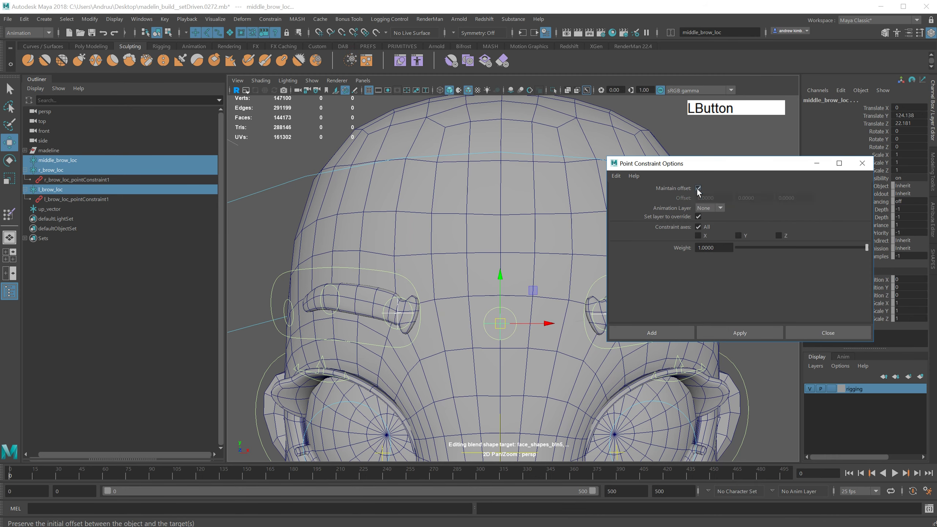
pyautogui.click(679, 330)
pyautogui.click(737, 229)
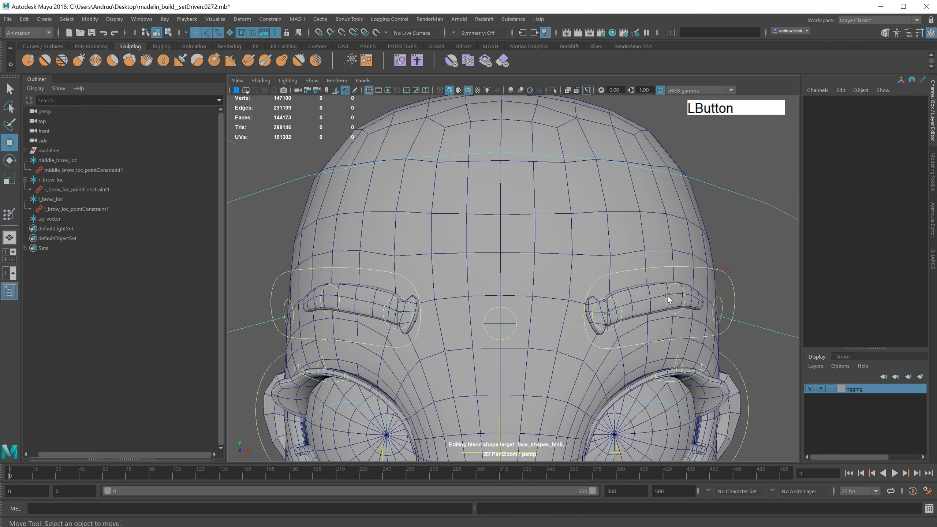
# Step: Test the middle locator by moving l_brow_ctrl vertically and undo the move
pyautogui.click(675, 267)
pyautogui.moveTo(674, 316); pyautogui.dragTo(683, 246)
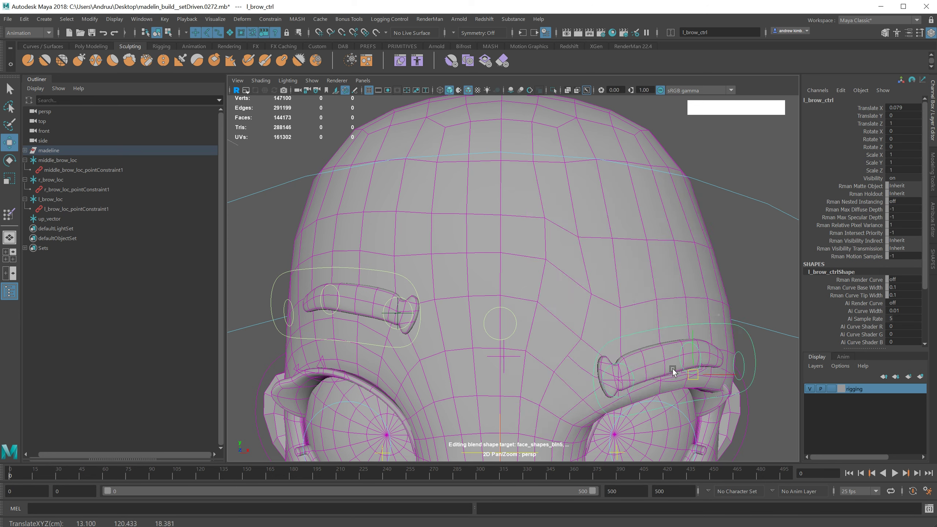
pyautogui.hotkey('ctrl', 'z')
# Step: Reveal middle_brows_ctrl in the Outliner hierarchy and select its parent group middle_brows_ctrl_grp
pyautogui.click(505, 324)
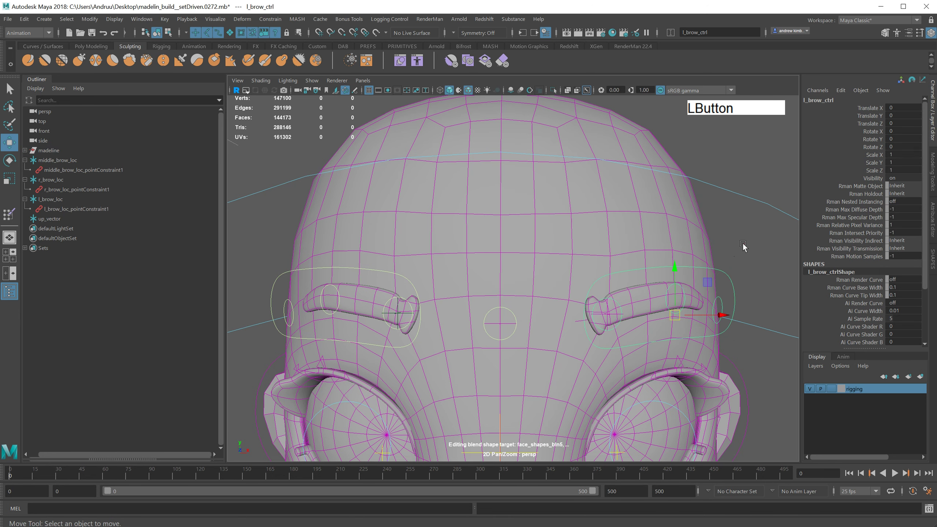
pyautogui.click(503, 322)
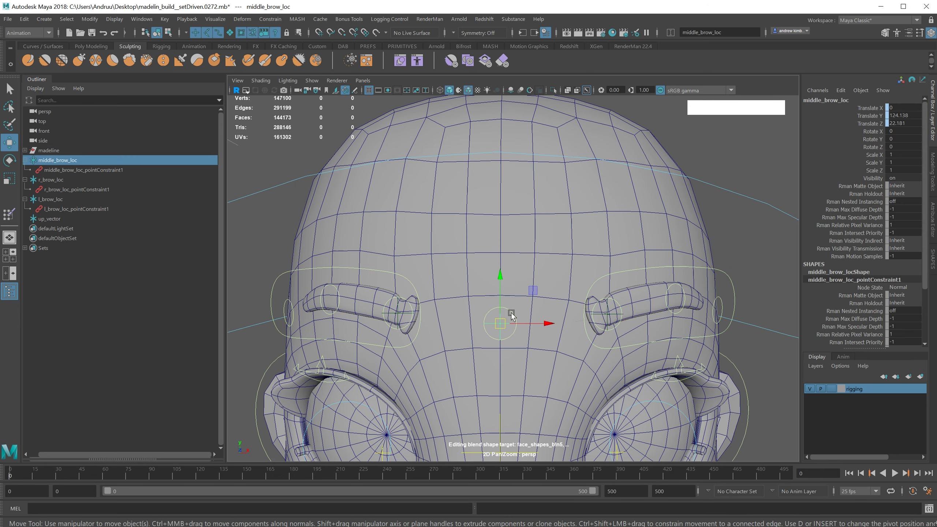
pyautogui.click(510, 312)
pyautogui.press('f')
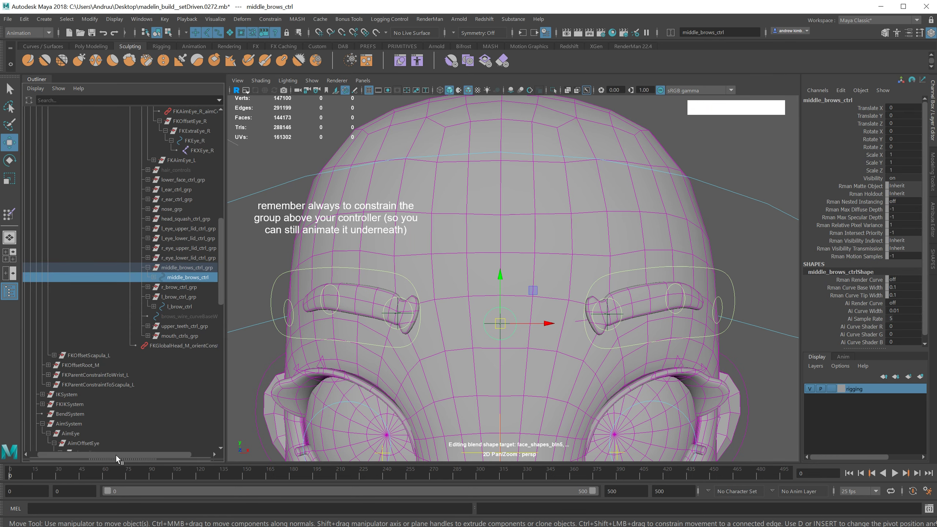
pyautogui.moveTo(115, 455); pyautogui.dragTo(173, 456)
pyautogui.click(175, 267)
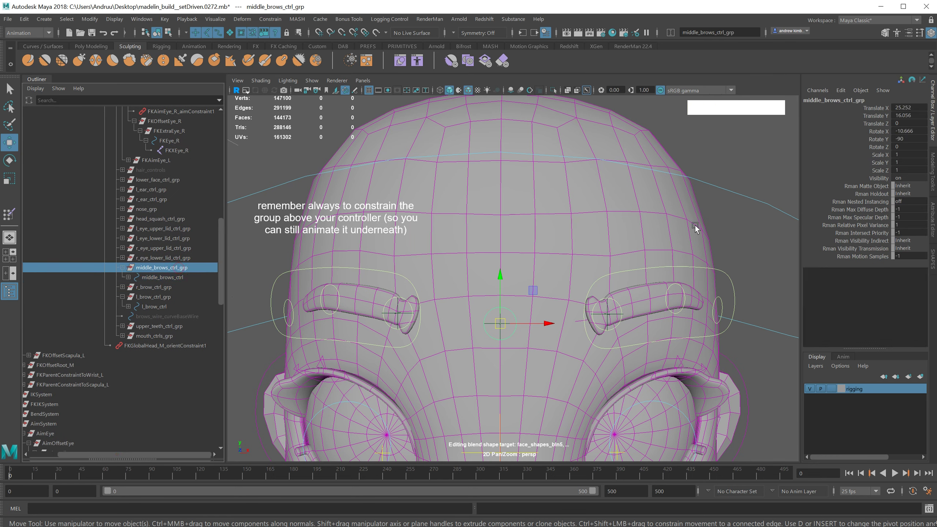
# Step: Parent constrain middle_brows_ctrl_grp to middle_brow_loc with maintain offset on and all translate and rotate axes
pyautogui.click(531, 308)
pyautogui.click(500, 324)
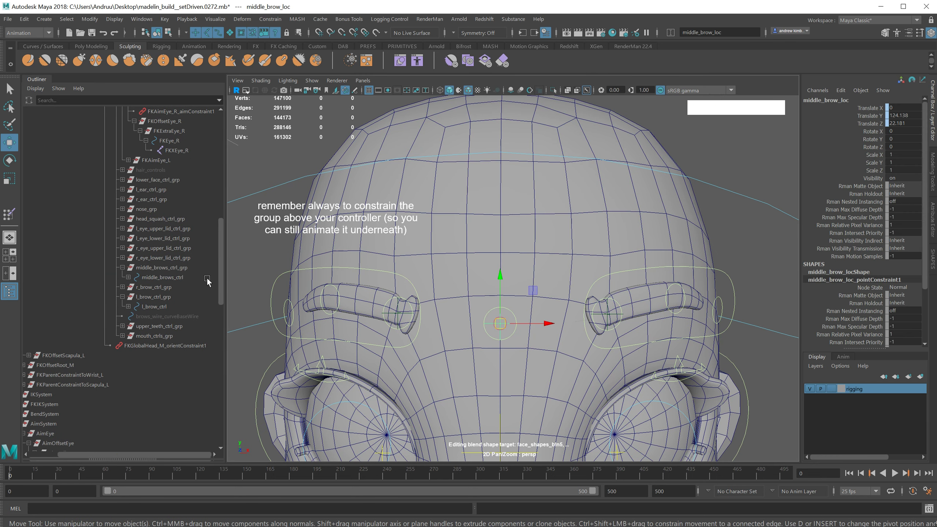
pyautogui.keyDown('ctrl'); pyautogui.click(176, 267); pyautogui.keyUp('ctrl')
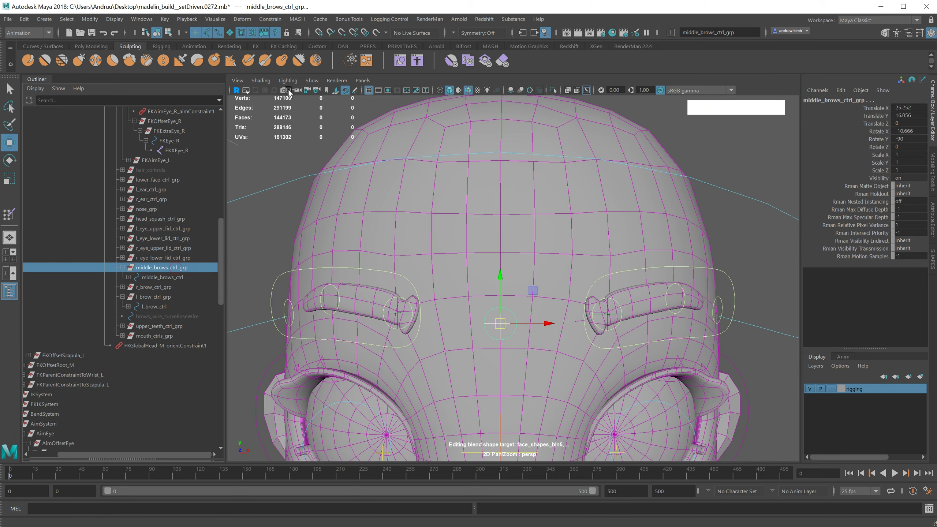
pyautogui.click(269, 18)
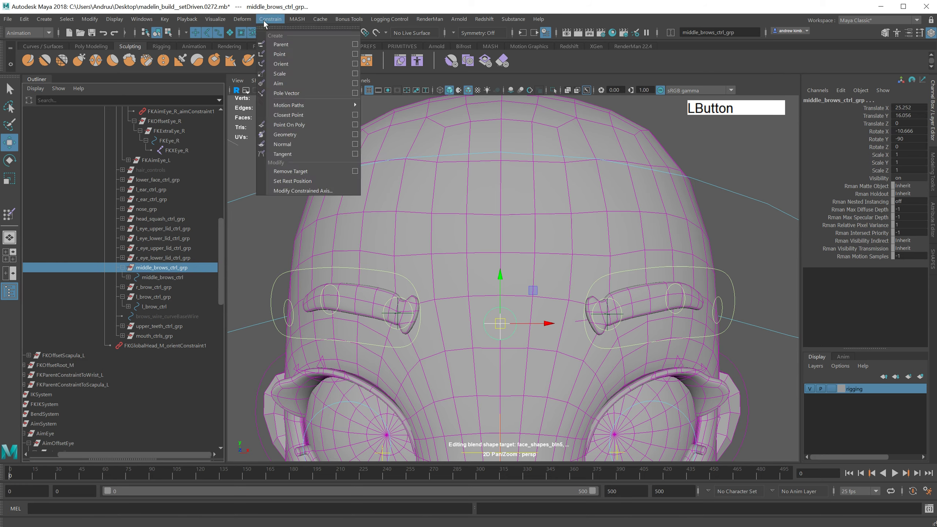
pyautogui.click(354, 43)
pyautogui.click(616, 176)
pyautogui.click(628, 200)
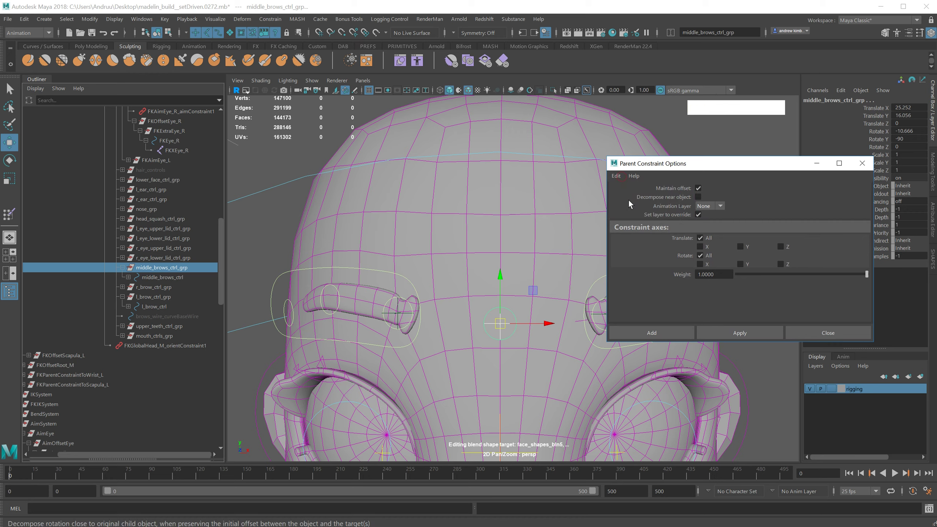
pyautogui.click(658, 330)
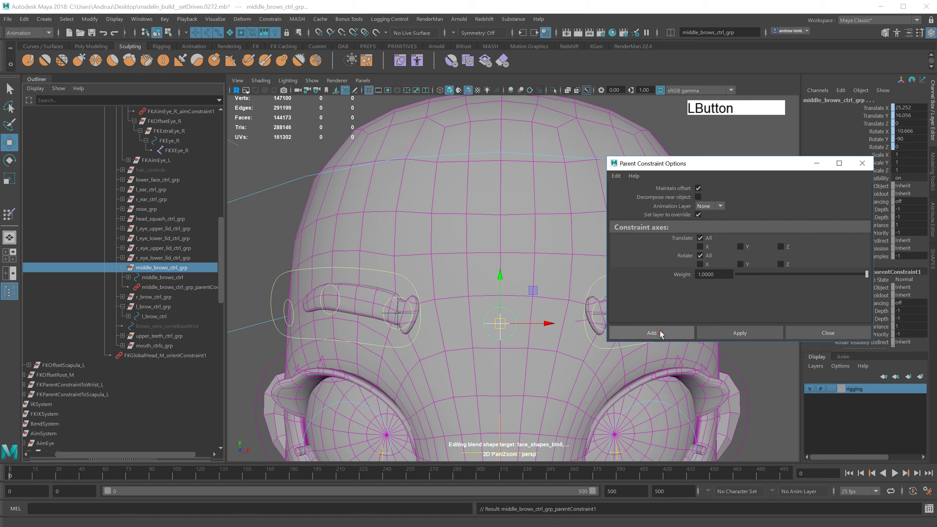
# Step: Test the middle brow control by raising l_brow_ctrl and rotating middle_brows_ctrl, and undo both changes
pyautogui.click(729, 276)
pyautogui.click(715, 282)
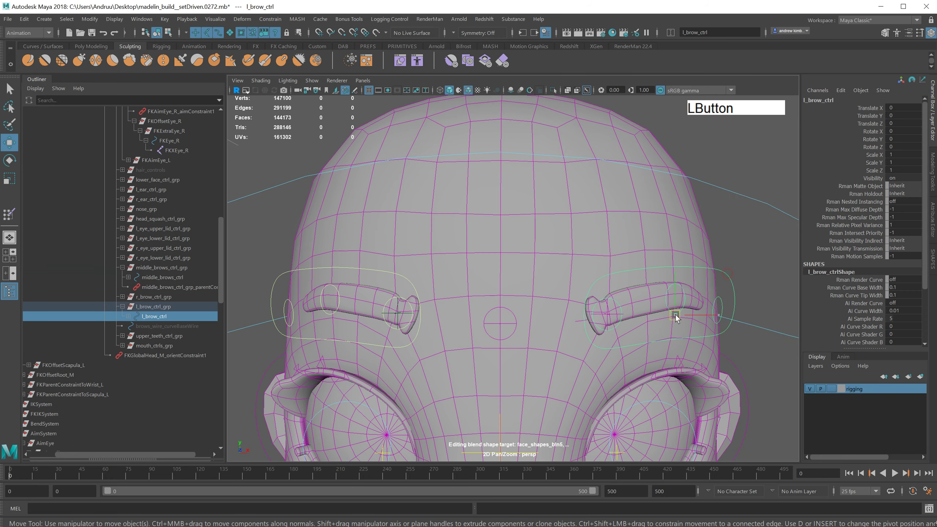
pyautogui.moveTo(675, 315); pyautogui.dragTo(690, 232)
pyautogui.click(512, 255)
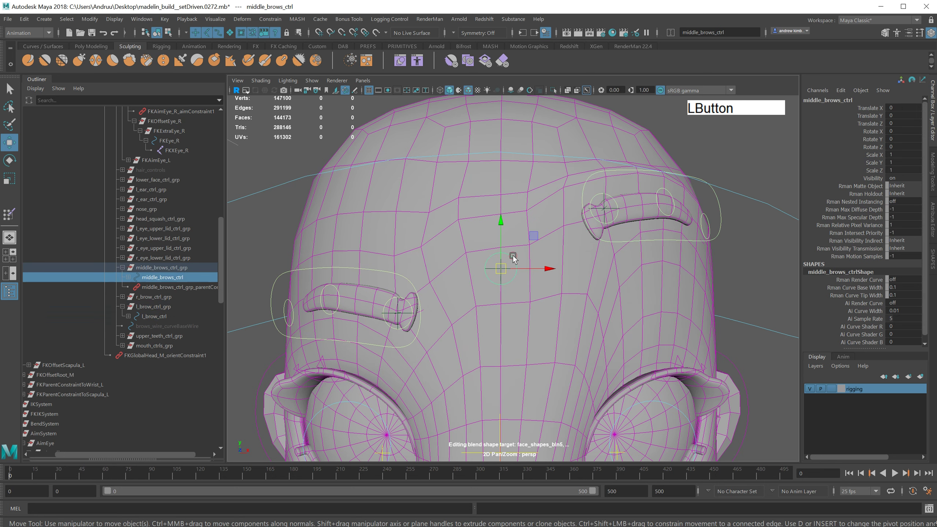
pyautogui.press('e')
pyautogui.moveTo(539, 288); pyautogui.dragTo(544, 266)
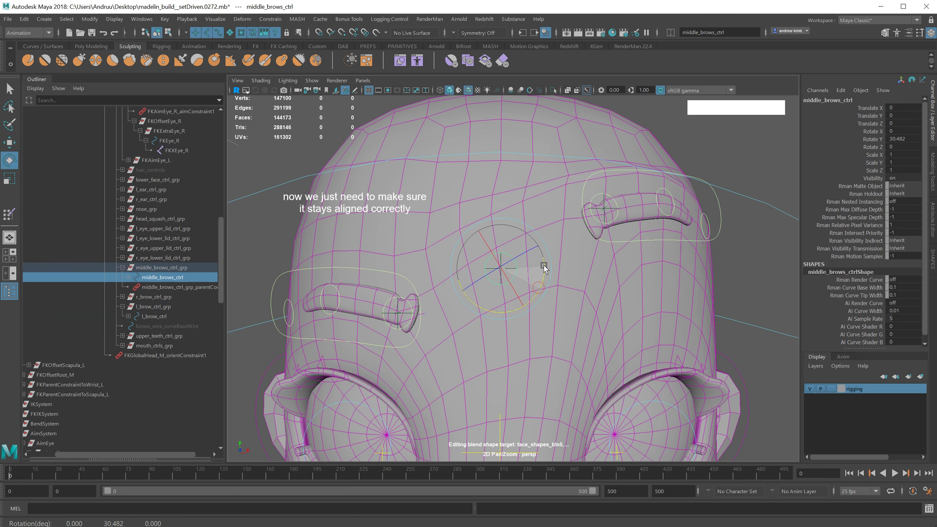
pyautogui.hotkey('ctrl', 'z')
pyautogui.hotkey('ctrl', 'z')
pyautogui.hotkey('ctrl', 'z')
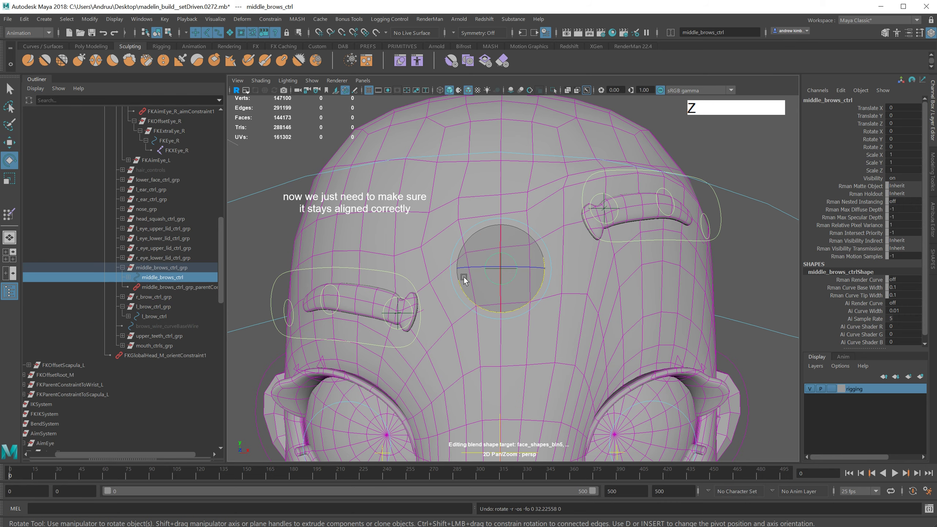
pyautogui.click(743, 221)
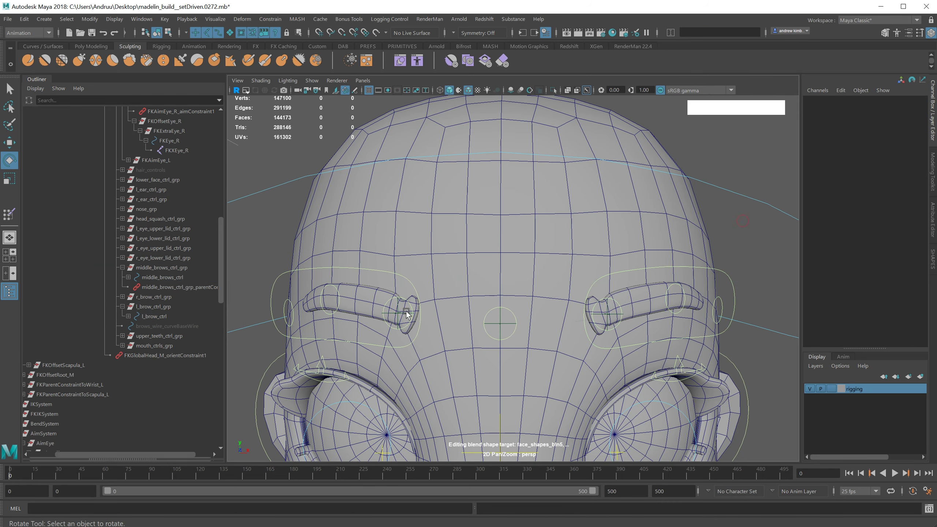
pyautogui.click(607, 310)
pyautogui.press('w')
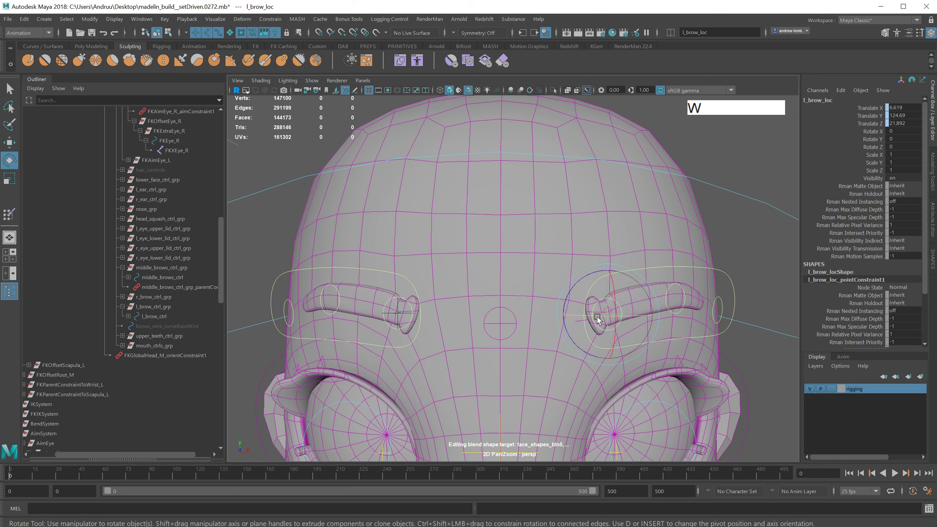
pyautogui.keyDown('shift'); pyautogui.click(392, 310); pyautogui.keyUp('shift')
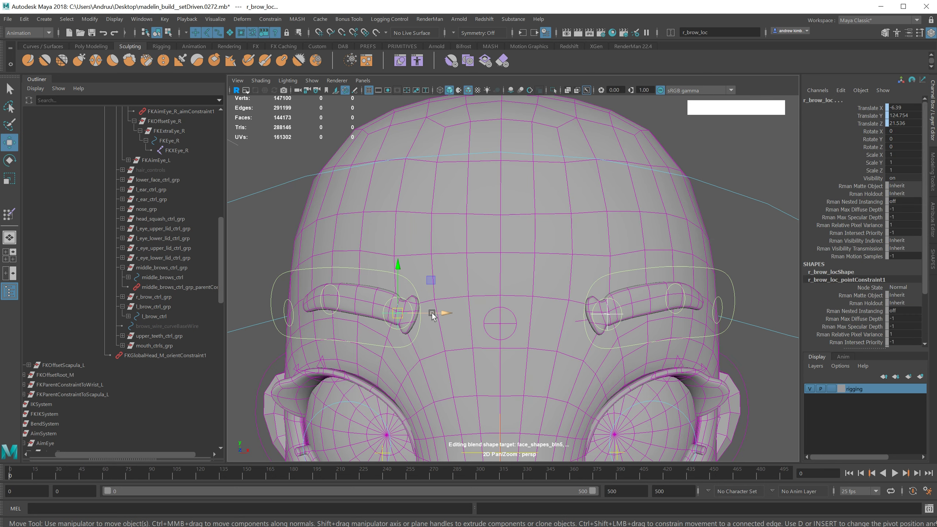
# Step: Select the up_vector locator above the head, copy its name and clear the selection
pyautogui.keyDown('alt'); pyautogui.moveTo(435, 310); pyautogui.dragTo(432, 371, button='middle'); pyautogui.keyUp('alt')
pyautogui.click(491, 116)
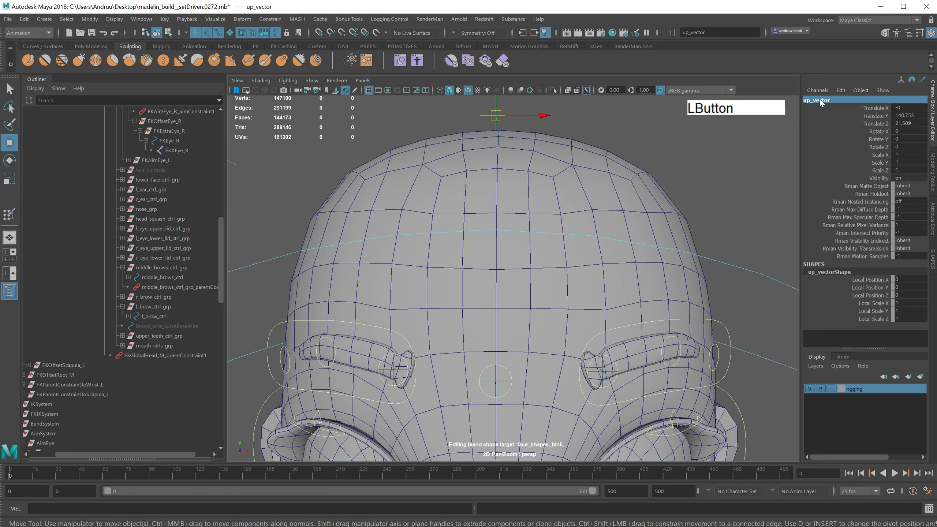
pyautogui.keyDown('alt'); pyautogui.moveTo(721, 198); pyautogui.dragTo(723, 189, button='middle'); pyautogui.keyUp('alt')
pyautogui.click(736, 179)
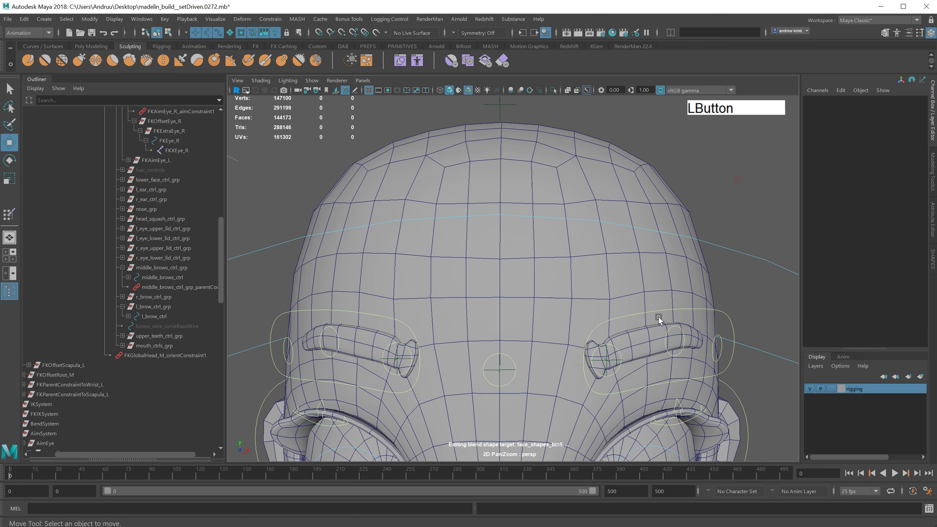
# Step: Select l_brow_loc followed by r_brow_loc, and reset the Aim constraint options to their defaults
pyautogui.click(605, 359)
pyautogui.keyDown('shift'); pyautogui.click(396, 357); pyautogui.keyUp('shift')
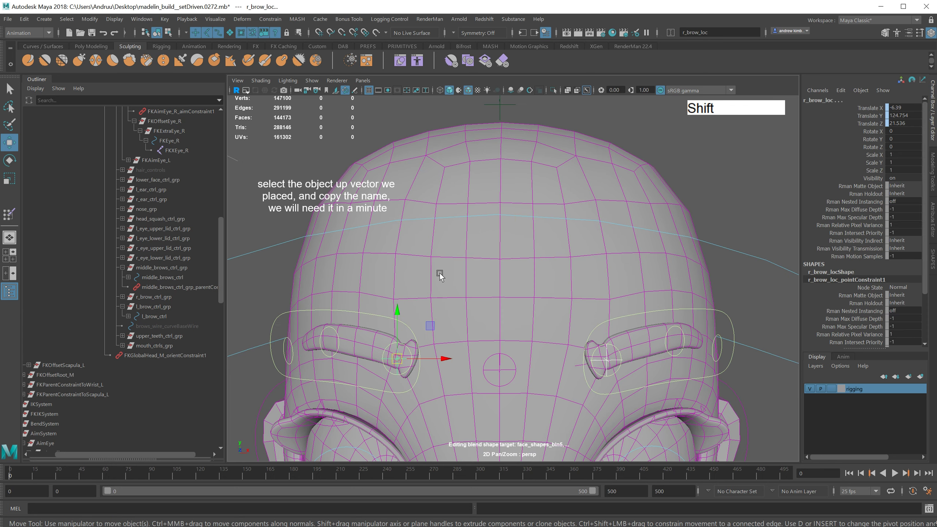
pyautogui.click(270, 18)
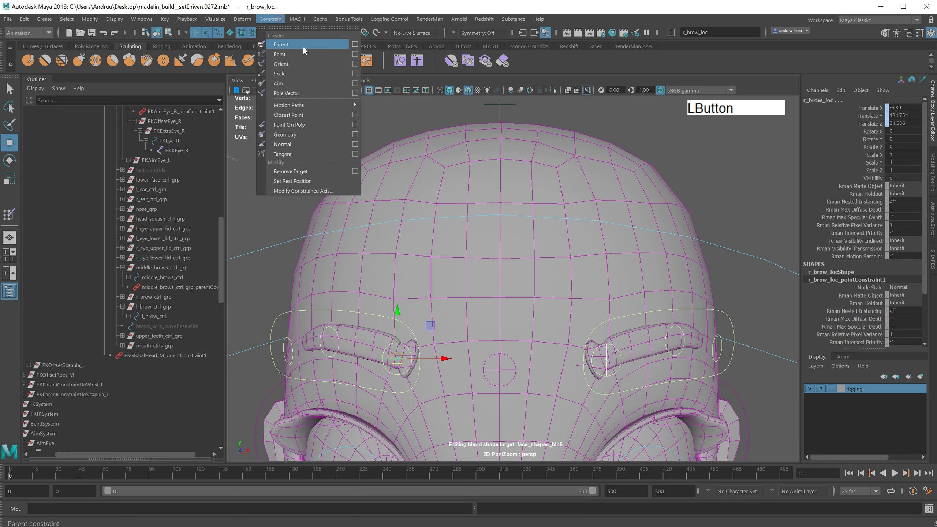
pyautogui.click(356, 84)
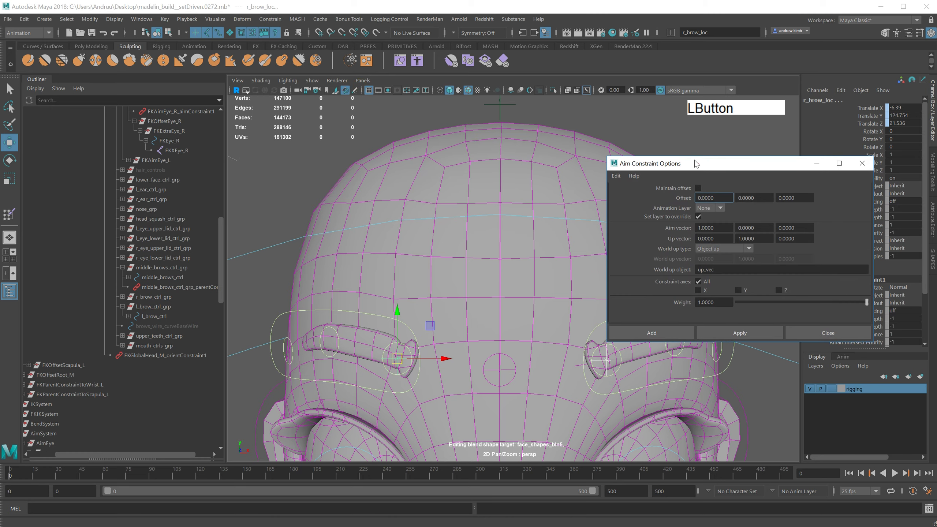
pyautogui.moveTo(693, 160); pyautogui.dragTo(660, 122)
pyautogui.click(582, 138)
pyautogui.click(601, 156)
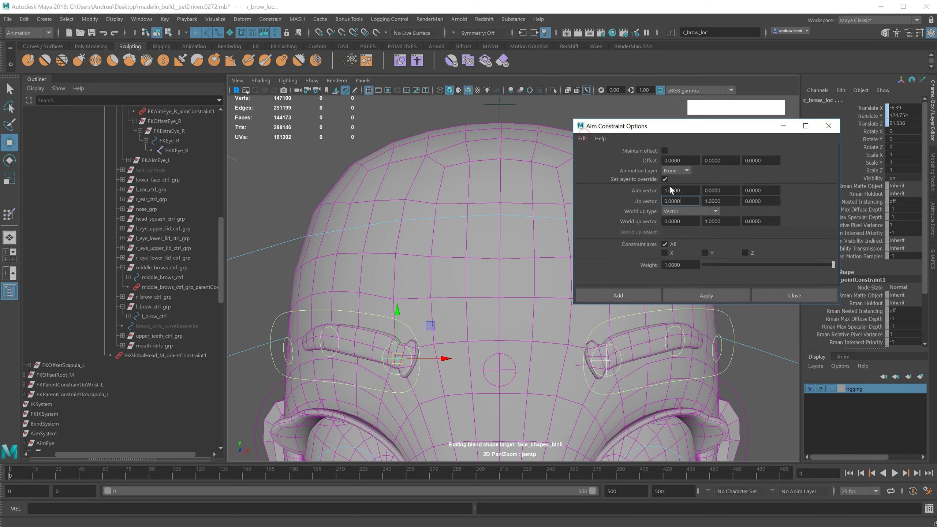
# Step: Aim constrain r_brow_loc to l_brow_loc with world up type Object up and up_vector as the world up object
pyautogui.click(680, 212)
pyautogui.click(679, 229)
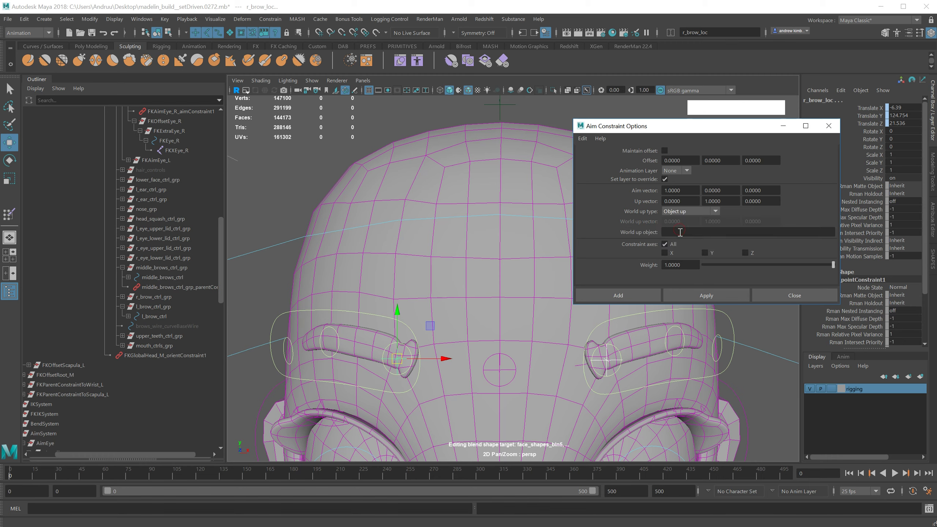
pyautogui.click(680, 232)
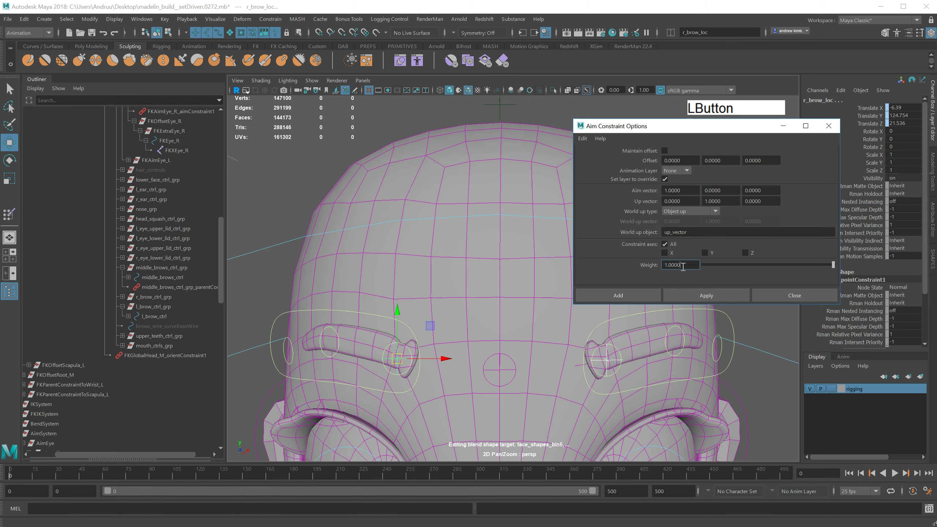
pyautogui.click(624, 297)
# Step: Test the aim constraint by moving l_brow_ctrl vertically, undoing the moves and clearing the selection
pyautogui.click(717, 216)
pyautogui.click(703, 308)
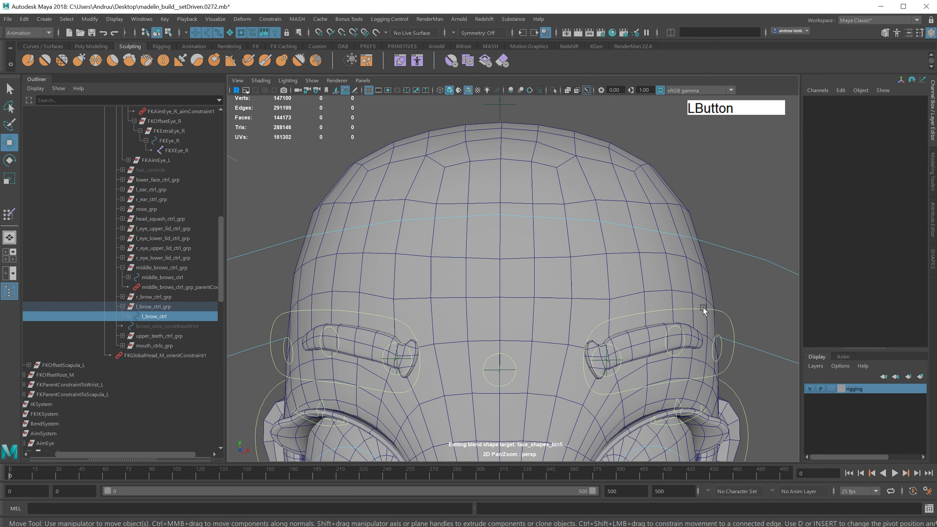
pyautogui.moveTo(677, 309); pyautogui.dragTo(680, 275)
pyautogui.hotkey('ctrl', 'z')
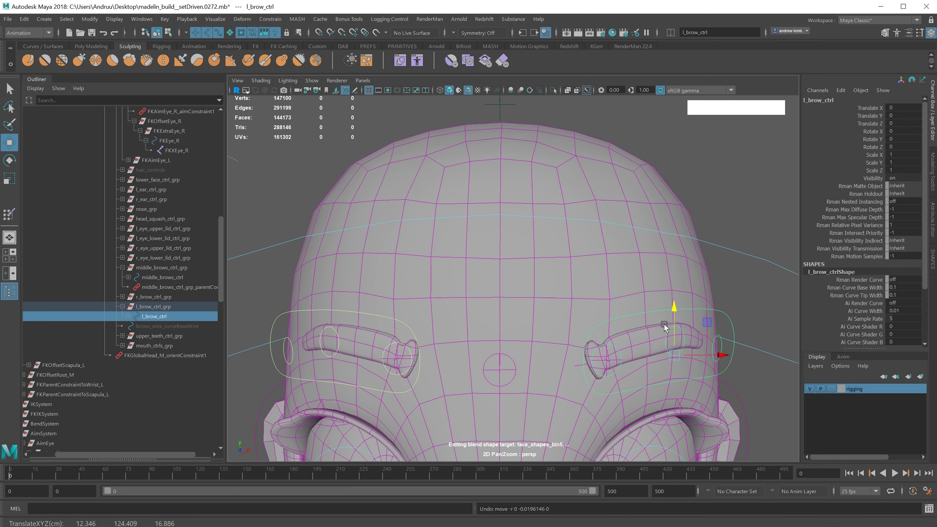
pyautogui.moveTo(664, 324); pyautogui.dragTo(673, 271)
pyautogui.hotkey('ctrl', 'z')
pyautogui.click(481, 333)
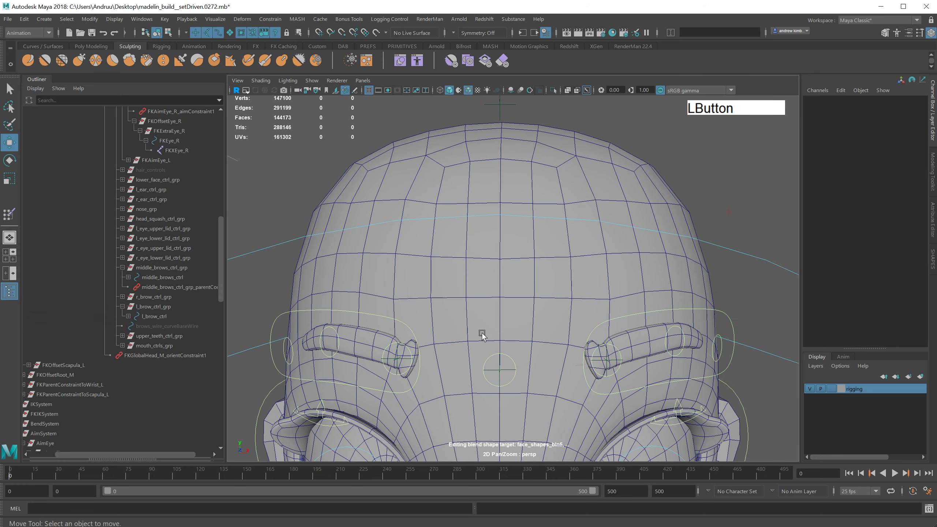
# Step: Orient constrain middle_brow_loc to r_brow_loc with maintain offset on and all axes constrained
pyautogui.click(396, 357)
pyautogui.click(498, 370)
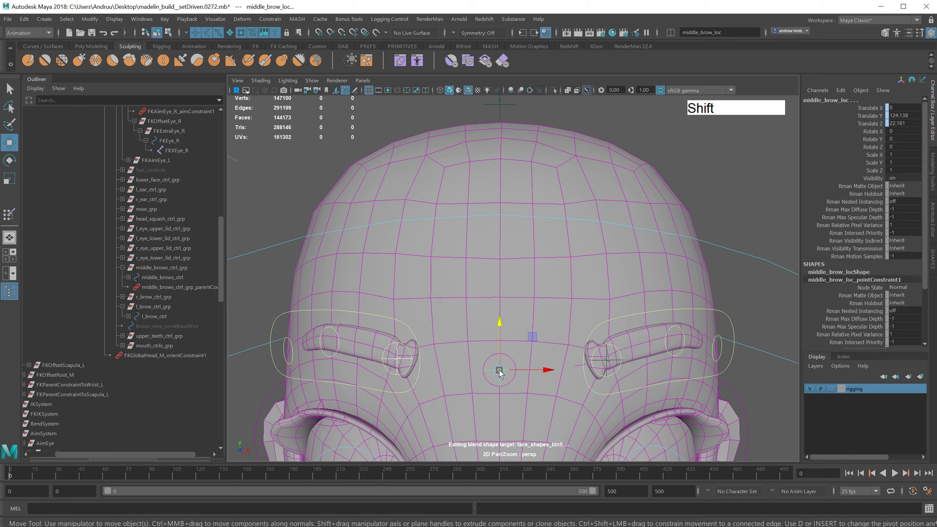
pyautogui.click(270, 19)
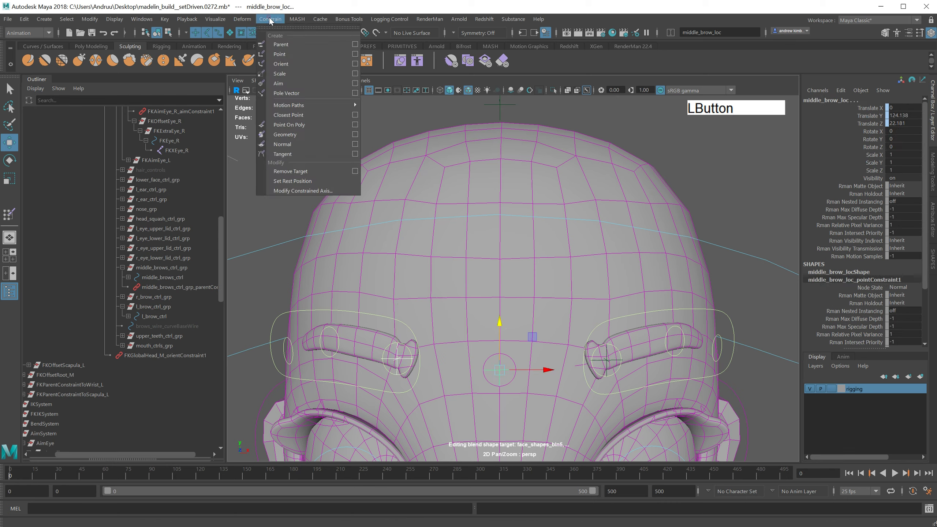
pyautogui.click(355, 63)
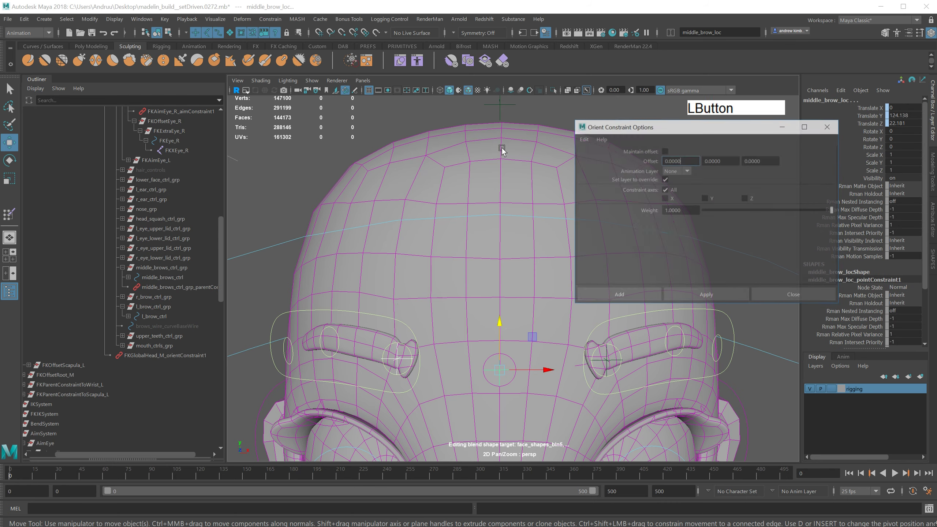
pyautogui.click(664, 151)
pyautogui.click(630, 295)
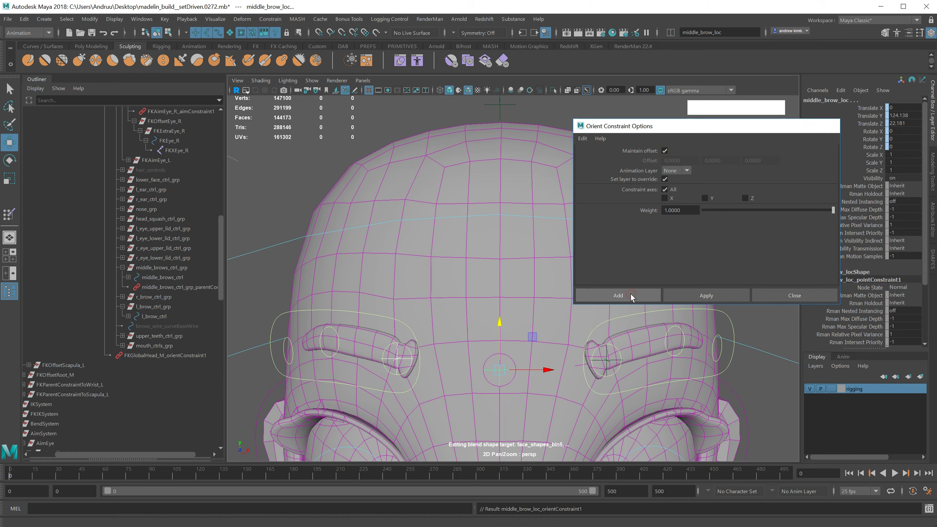
# Step: Test the alignment of the middle brow control by raising l_brow_ctrl, and undo the move
pyautogui.click(612, 321)
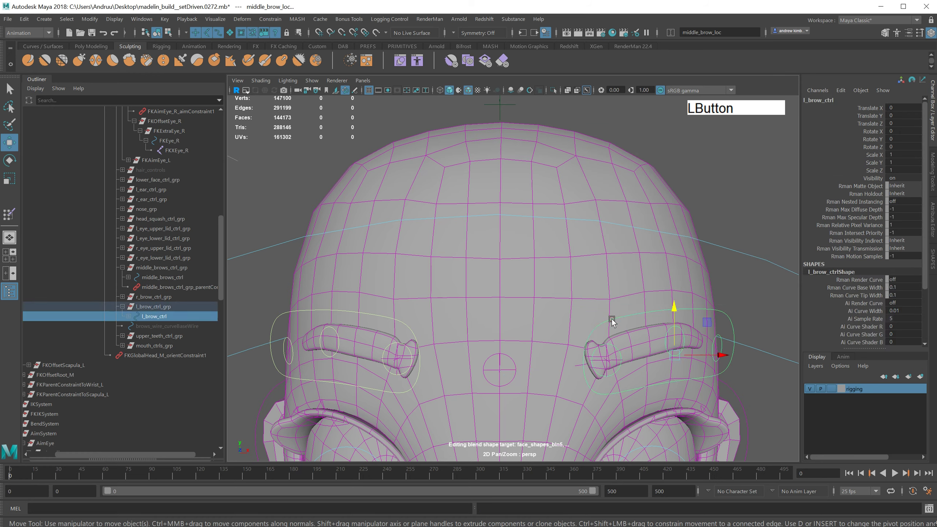
pyautogui.moveTo(670, 307); pyautogui.dragTo(629, 258)
pyautogui.press('z')
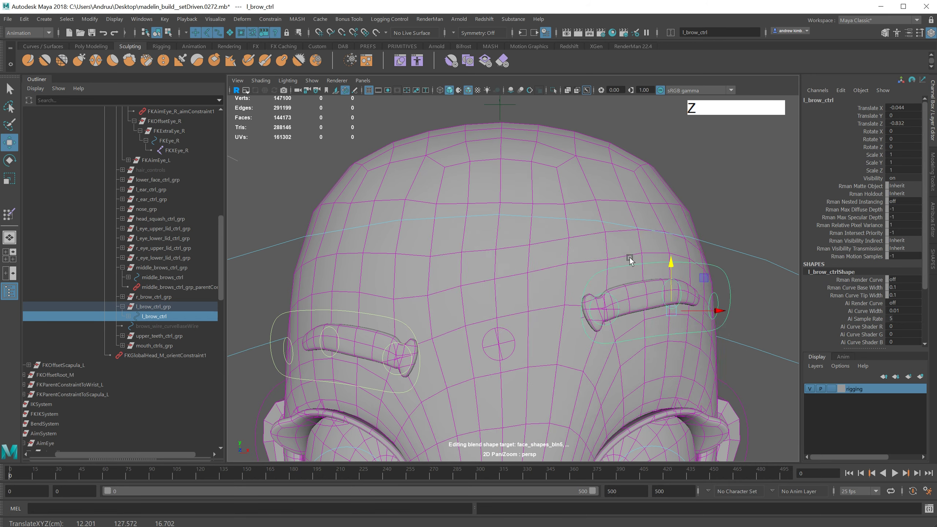
# Step: Test the brow setup by lowering r_brow_ctrl and moving and rotating l_brow_ctrl, and undo all changes
pyautogui.keyDown('alt'); pyautogui.moveTo(644, 294); pyautogui.dragTo(621, 236); pyautogui.keyUp('alt')
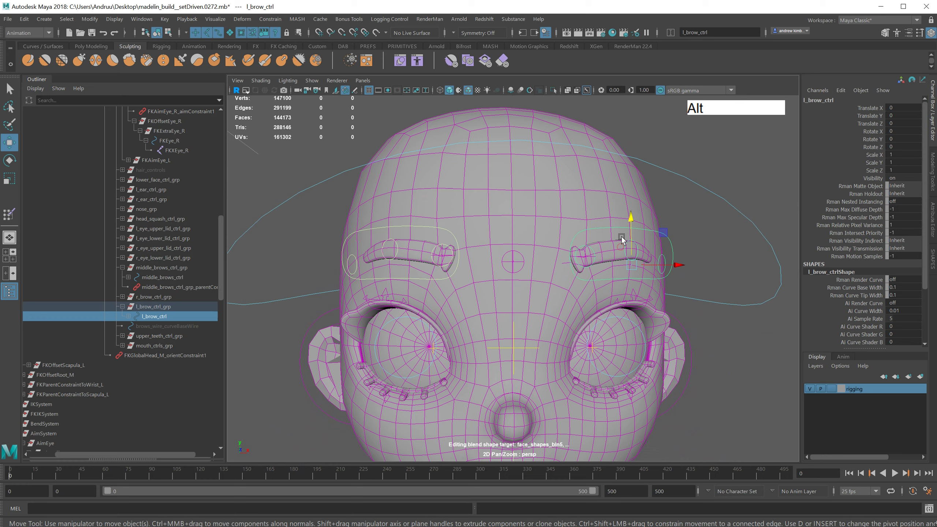
pyautogui.click(451, 230)
pyautogui.moveTo(446, 243); pyautogui.dragTo(436, 300)
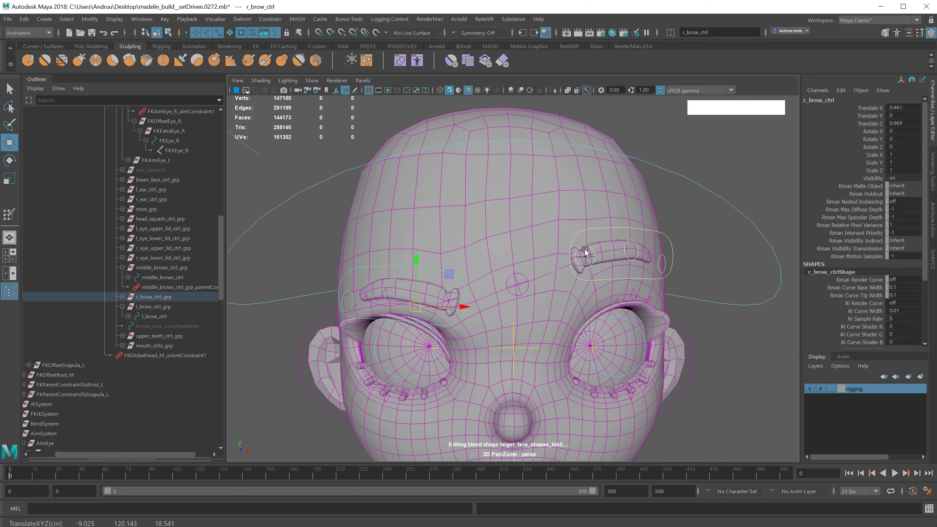
pyautogui.click(579, 232)
pyautogui.press('e')
pyautogui.moveTo(572, 278); pyautogui.dragTo(546, 250, button='middle')
pyautogui.keyDown('alt'); pyautogui.moveTo(546, 250); pyautogui.dragTo(550, 274); pyautogui.keyUp('alt')
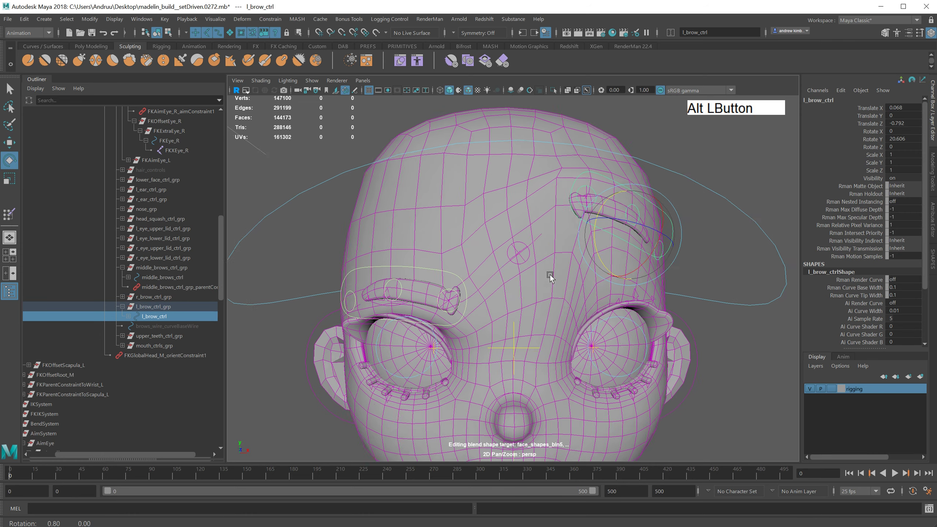
pyautogui.hotkey('ctrl', 'z')
pyautogui.hotkey('ctrl', 'z')
pyautogui.hotkey('ctrl', 'z')
pyautogui.hotkey('ctrl', 'z')
pyautogui.press('w')
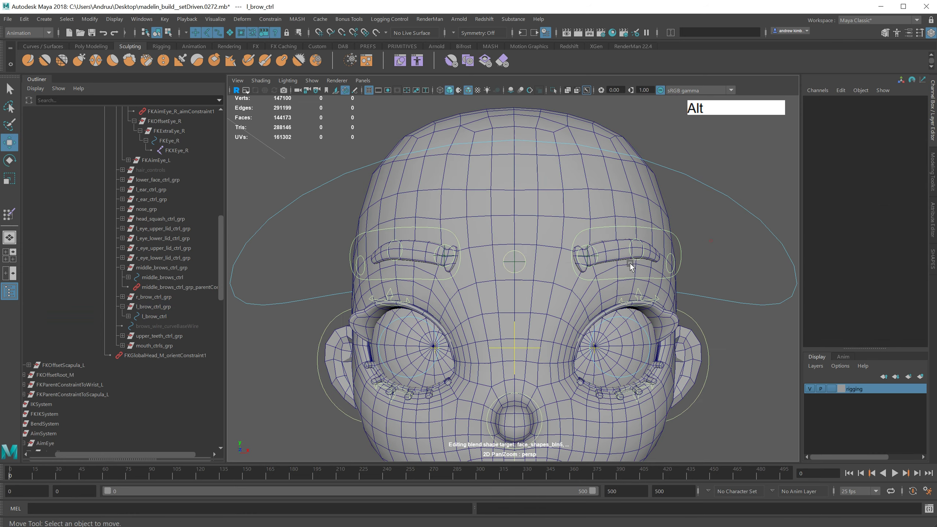
# Step: Reveal middle_brow_loc in the Outliner and collapse the hierarchies of middle_brow_loc, r_brow_loc and l_brow_loc
pyautogui.keyDown('alt'); pyautogui.moveTo(630, 266); pyautogui.dragTo(520, 281); pyautogui.keyUp('alt')
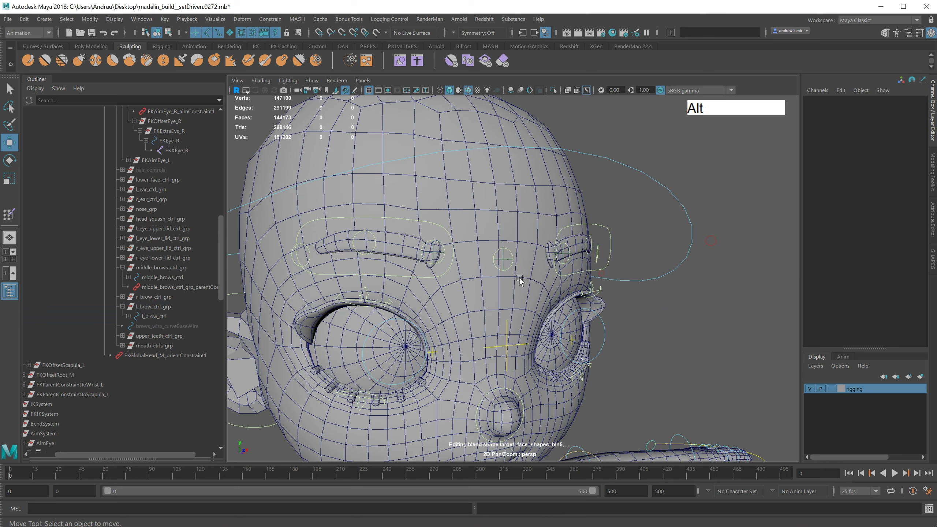
pyautogui.click(501, 257)
pyautogui.press('f')
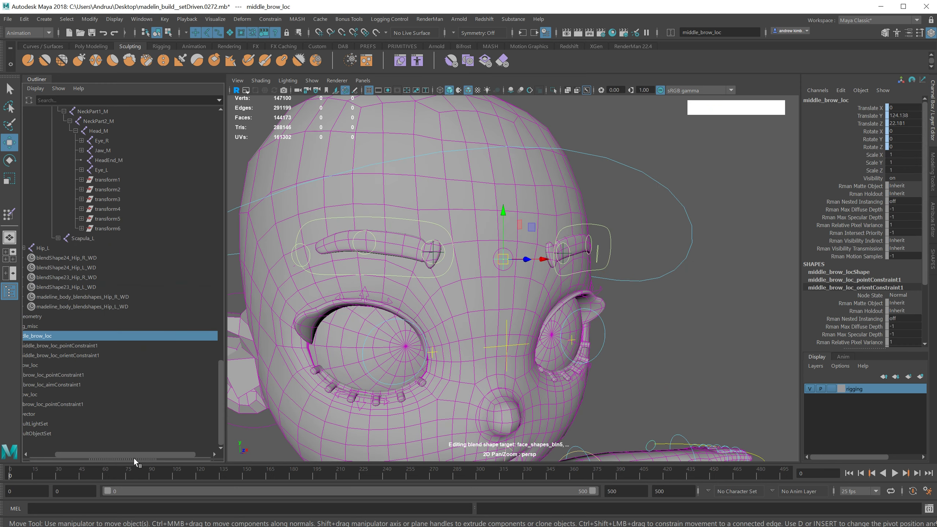
pyautogui.moveTo(133, 459); pyautogui.dragTo(48, 450)
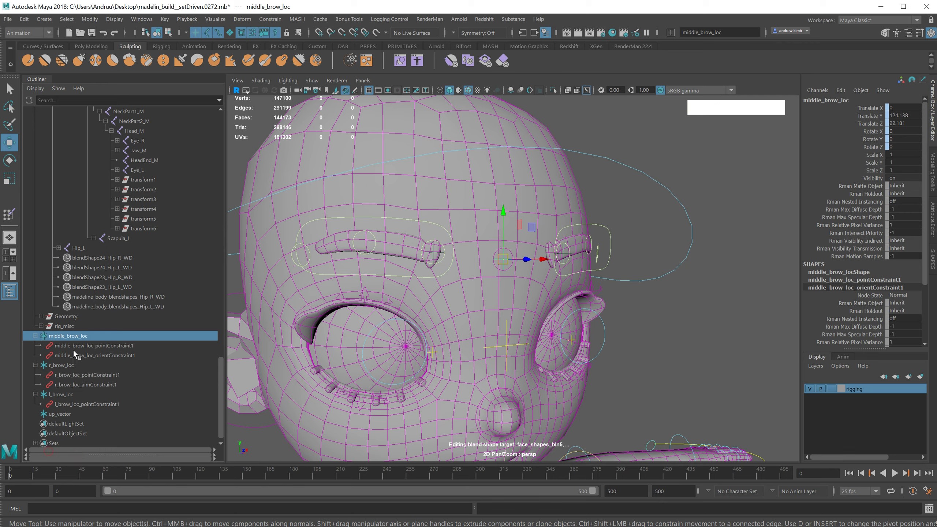
pyautogui.click(36, 364)
pyautogui.click(35, 355)
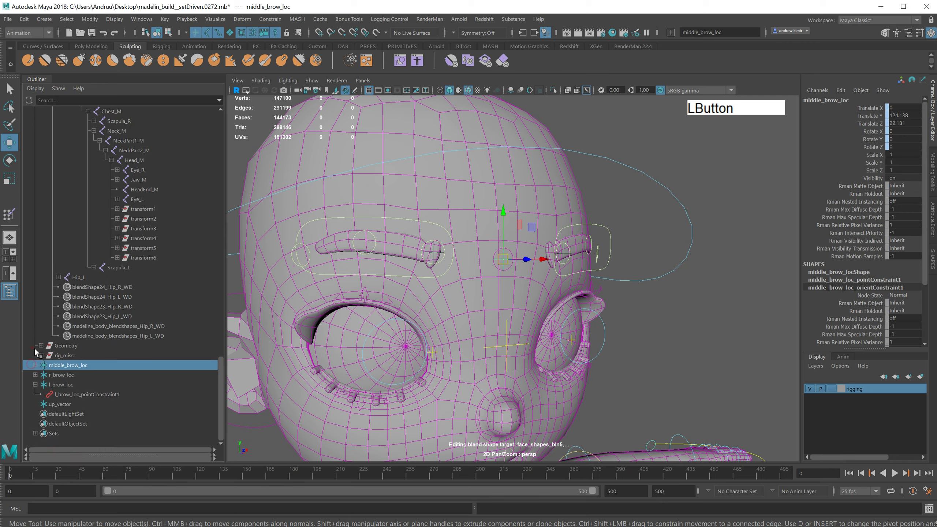
pyautogui.click(37, 384)
# Step: Group middle_brow_loc, r_brow_loc, l_brow_loc and up_vector as brows_constraint_loc_grp and parent the group under FKHead_M
pyautogui.keyDown('shift'); pyautogui.click(61, 404); pyautogui.keyUp('shift')
pyautogui.hotkey('ctrl', 'g')
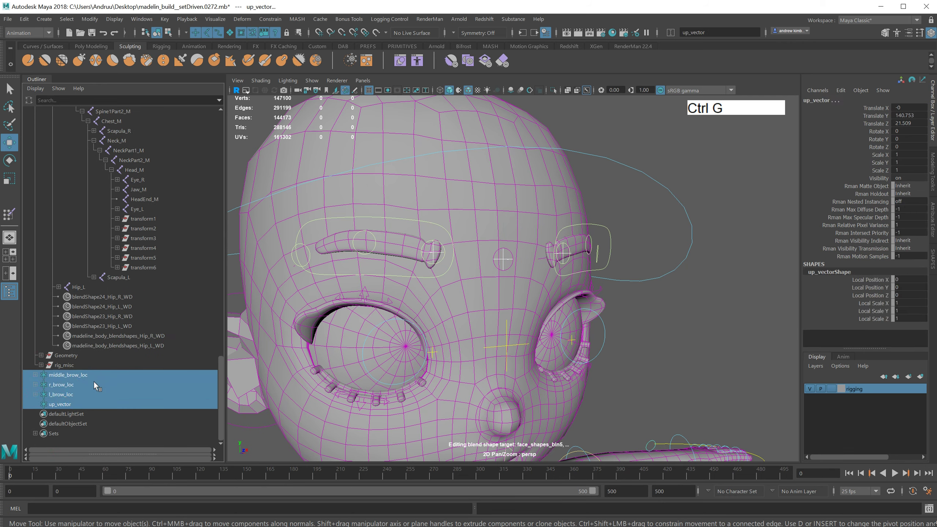
pyautogui.doubleClick(68, 403)
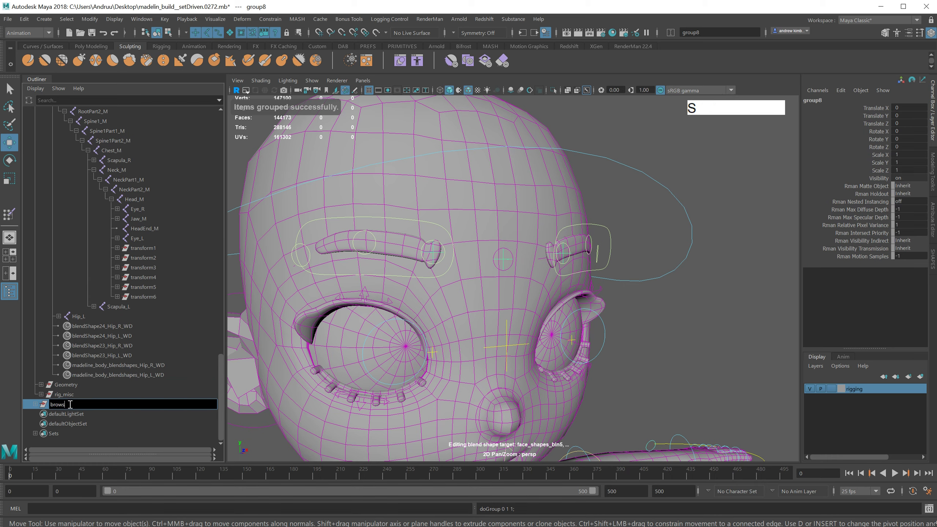
pyautogui.write('brows constraint loc grp')
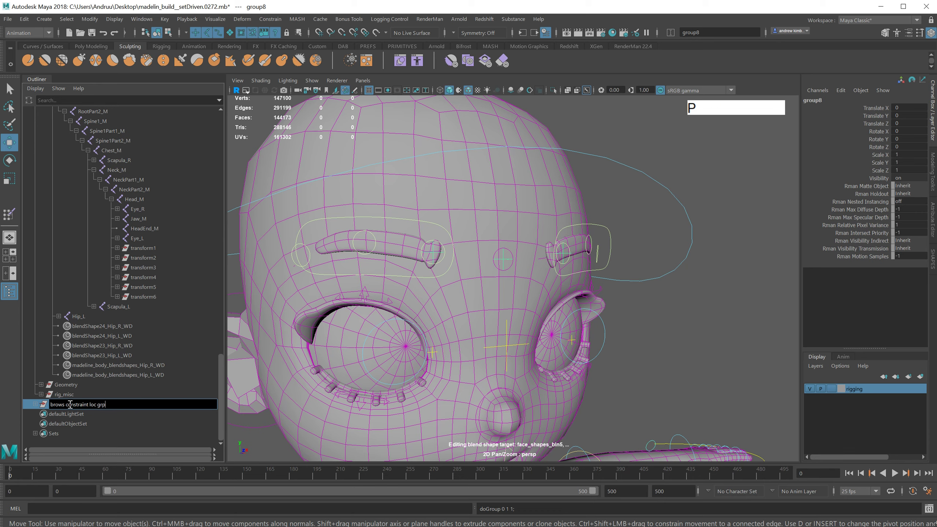
pyautogui.hotkey('shift', 'Home')
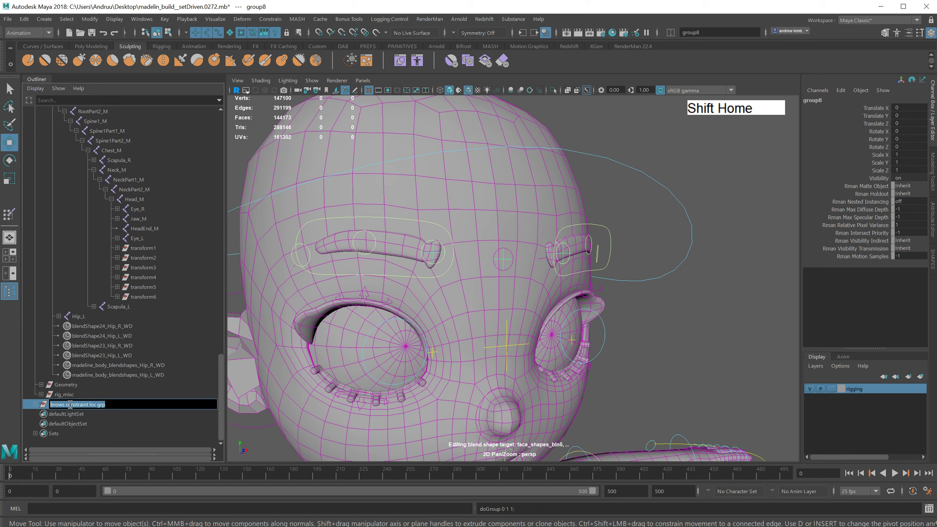
pyautogui.click(104, 400)
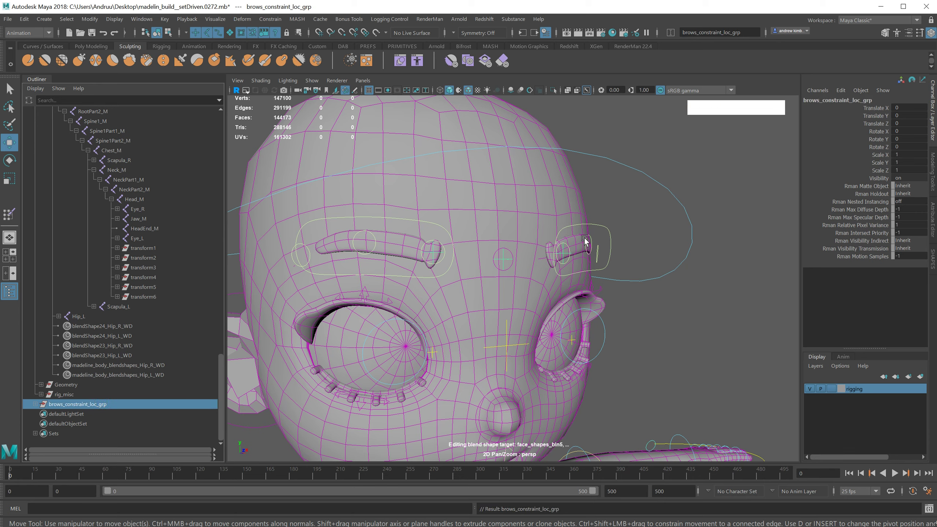
pyautogui.keyDown('shift'); pyautogui.click(675, 178); pyautogui.keyUp('shift')
pyautogui.press('p')
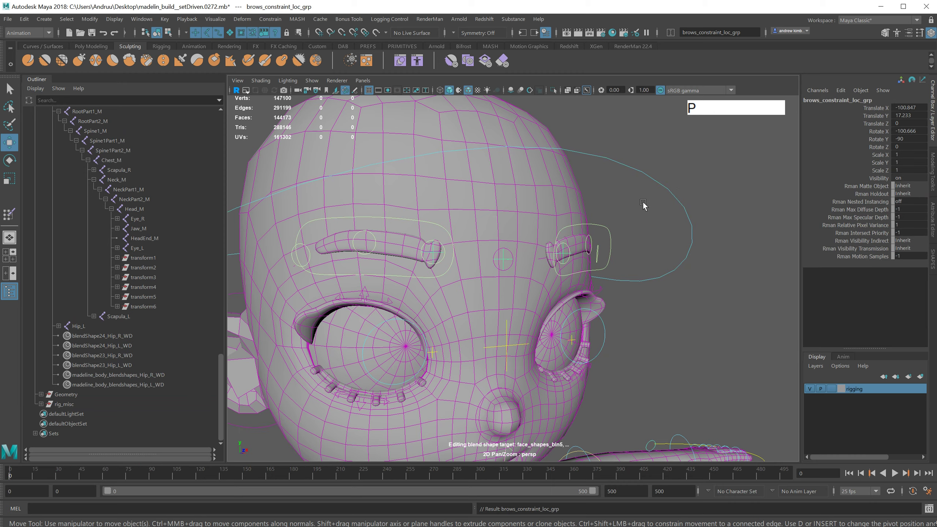
# Step: Test the finished setup by rotating FKHead_M and moving the left brow control, and undo both changes
pyautogui.click(643, 293)
pyautogui.keyDown('alt'); pyautogui.moveTo(642, 293); pyautogui.dragTo(612, 307); pyautogui.keyUp('alt')
pyautogui.press('e')
pyautogui.moveTo(425, 421); pyautogui.dragTo(447, 409)
pyautogui.keyDown('alt'); pyautogui.moveTo(447, 410); pyautogui.dragTo(527, 298); pyautogui.keyUp('alt')
pyautogui.press('w')
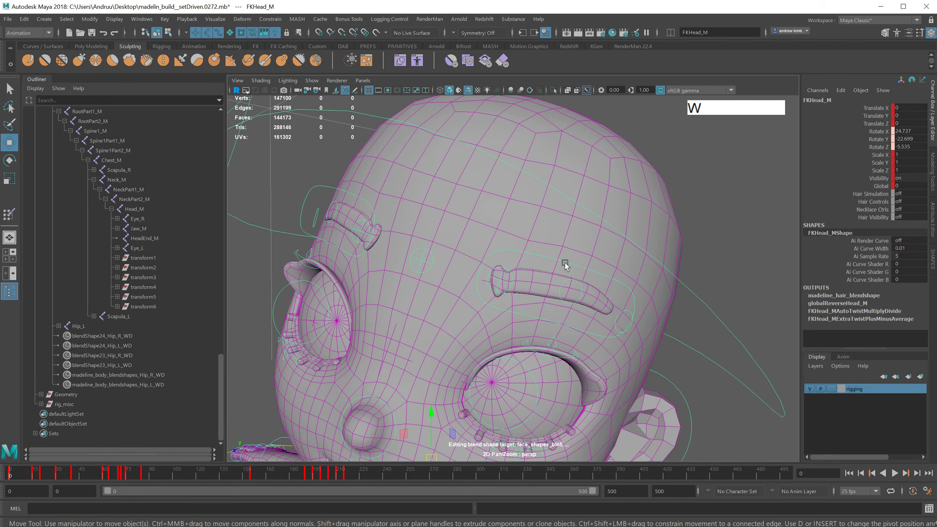
pyautogui.click(565, 264)
pyautogui.keyDown('alt'); pyautogui.moveTo(565, 264); pyautogui.dragTo(557, 287); pyautogui.keyUp('alt')
pyautogui.moveTo(557, 287)
pyautogui.mouseDown(button='middle')
pyautogui.moveTo(538, 328)
pyautogui.moveTo(559, 260)
pyautogui.moveTo(519, 353)
pyautogui.moveTo(561, 291)
pyautogui.mouseUp(button='middle')
pyautogui.keyDown('alt'); pyautogui.moveTo(560, 291); pyautogui.dragTo(532, 324); pyautogui.keyUp('alt')
pyautogui.press('z')
pyautogui.press('z')
pyautogui.keyDown('alt'); pyautogui.moveTo(533, 324); pyautogui.dragTo(533, 340, button='middle'); pyautogui.keyUp('alt')
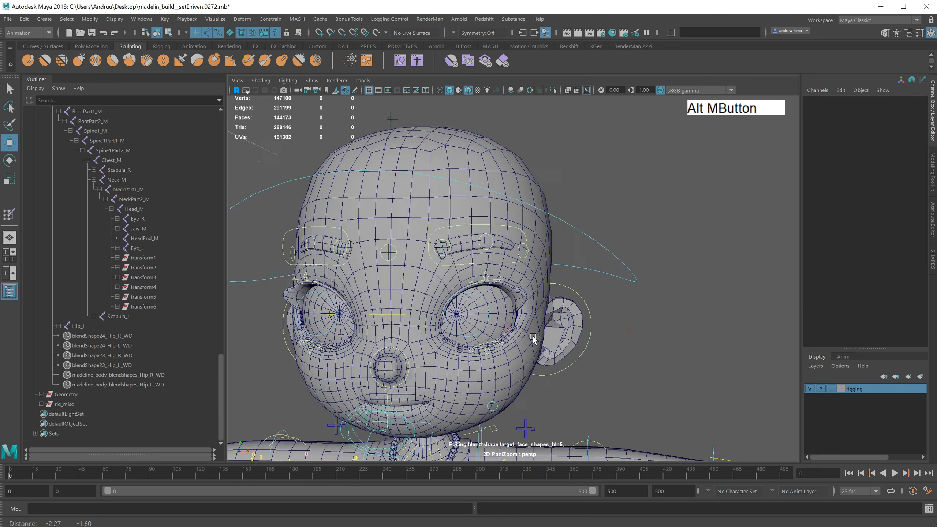